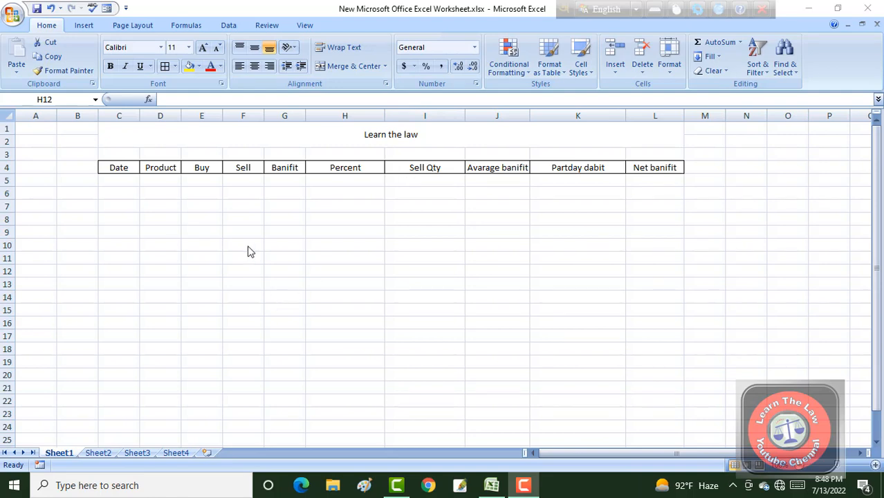
left_click(278, 243)
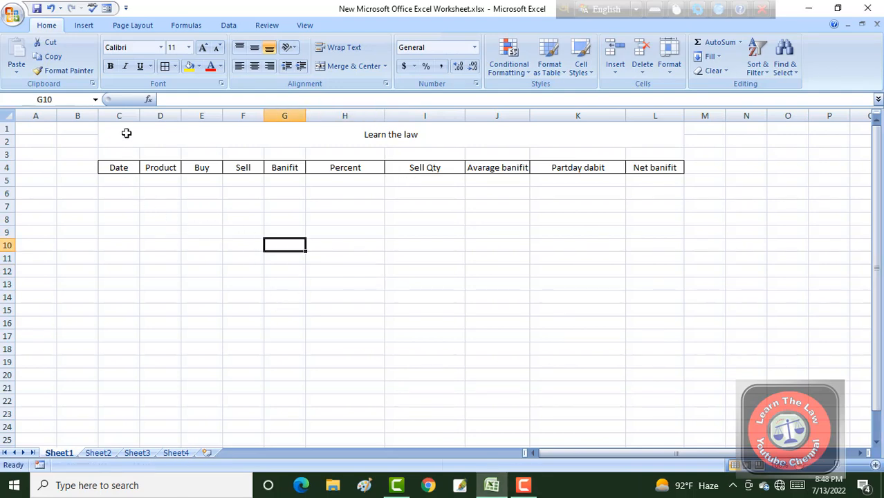
left_click(118, 115)
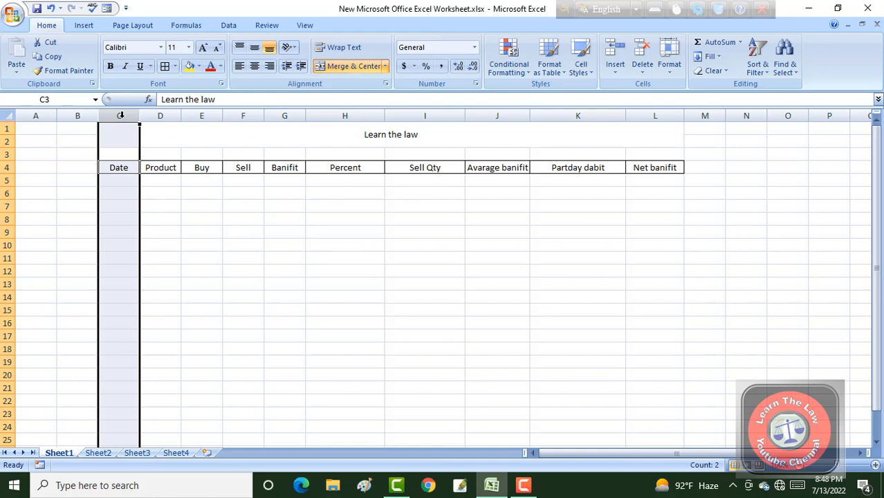
left_click(6, 155)
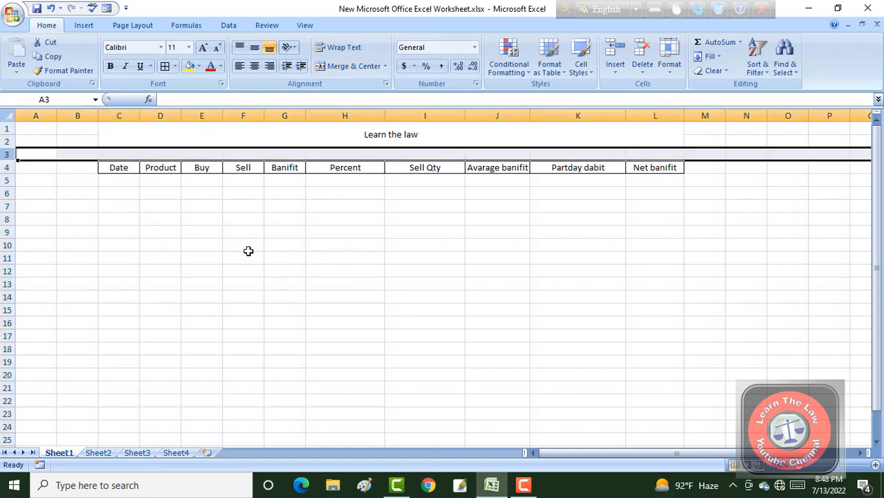
left_click(219, 229)
left_click(243, 245)
left_click(379, 248)
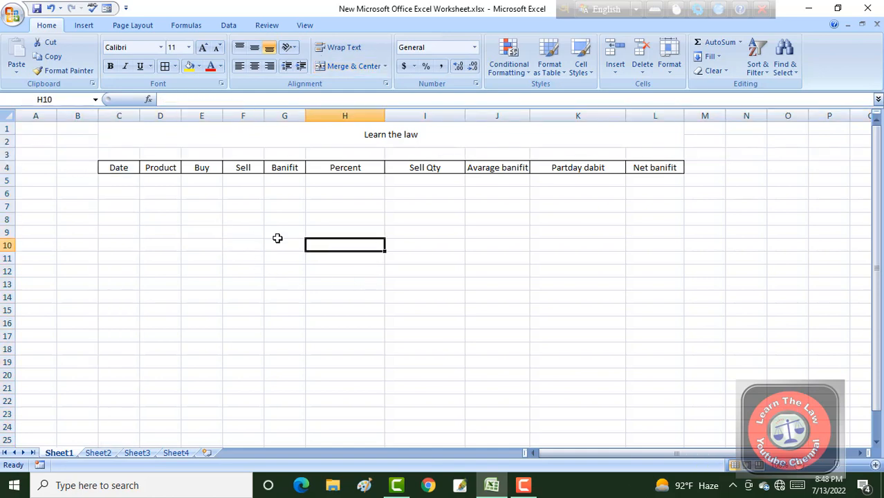
left_click(266, 232)
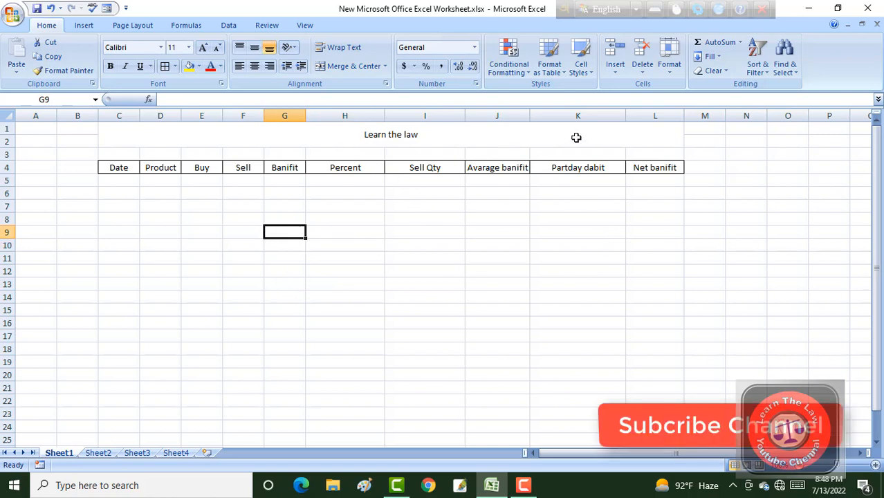
Step: Format the merged "Learn the law" title with font size 18 and a red font color
left_click(456, 136)
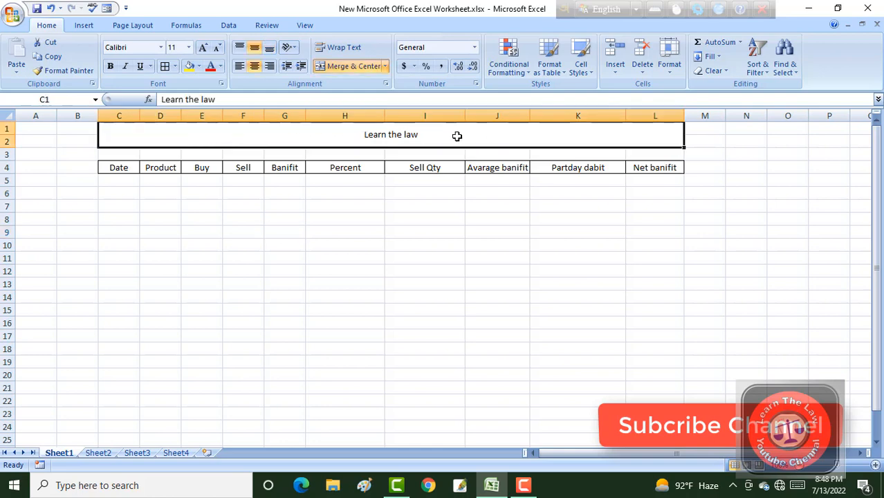
left_click(188, 48)
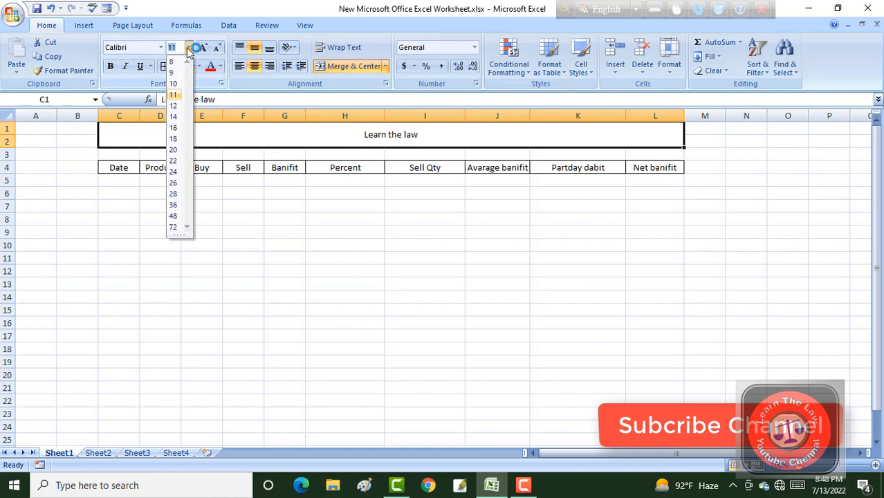
left_click(180, 140)
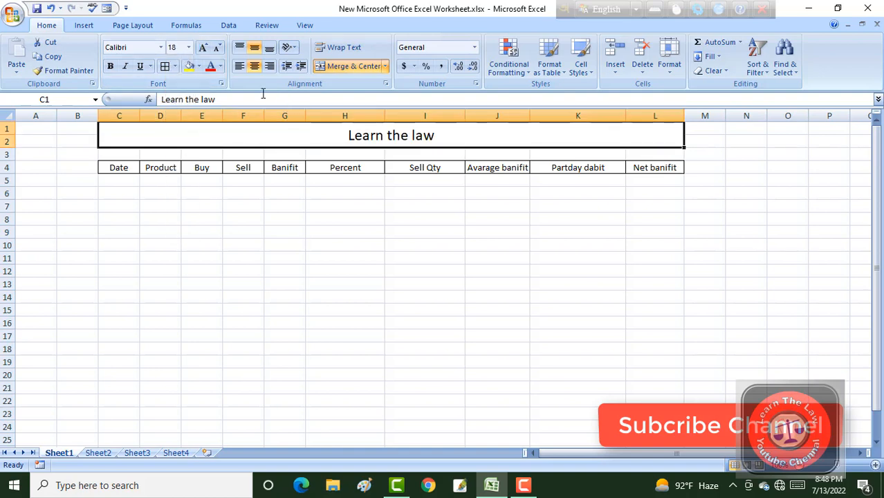
left_click(220, 67)
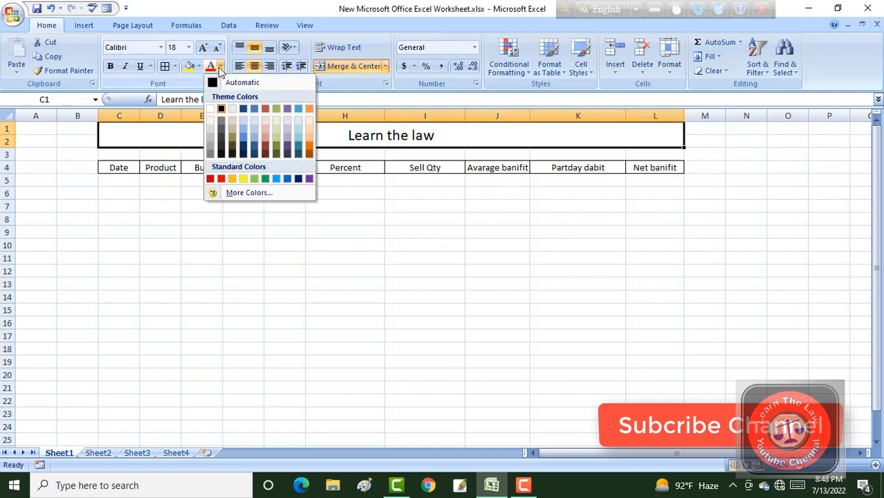
left_click(218, 178)
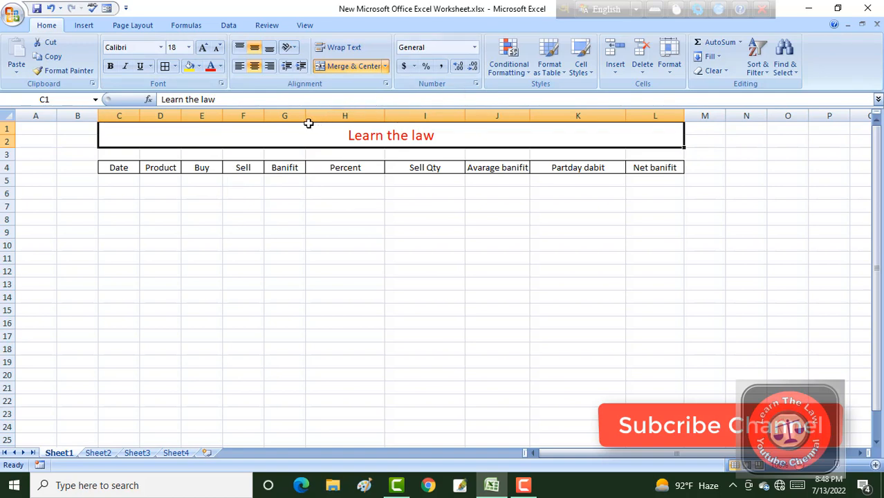
Step: Fill the merged "Learn the law" title cell with the standard yellow color
left_click(199, 66)
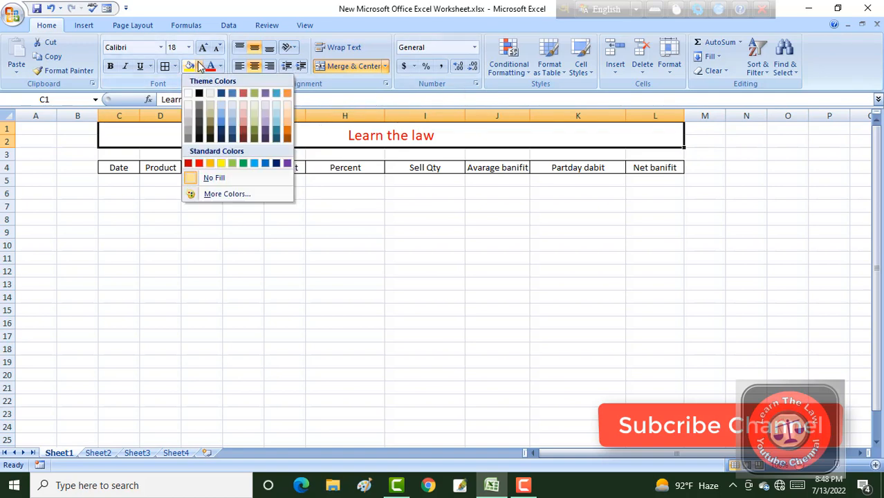
left_click(226, 163)
left_click(319, 218)
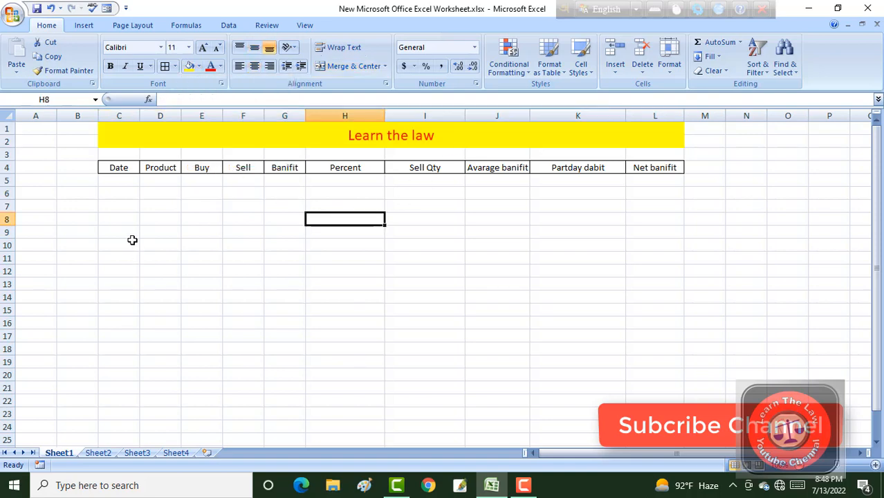
left_click(621, 257)
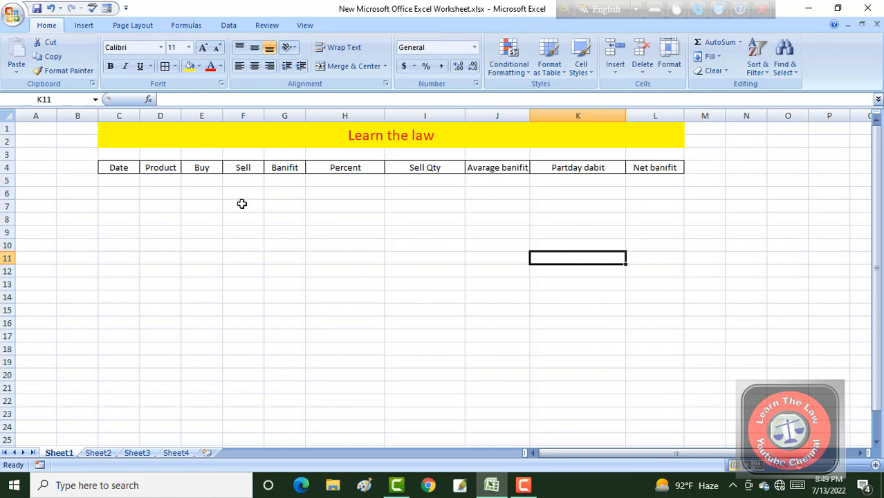
Step: Enter the date 11/7/2022 in cell C5 under the Date heading
left_click(121, 182)
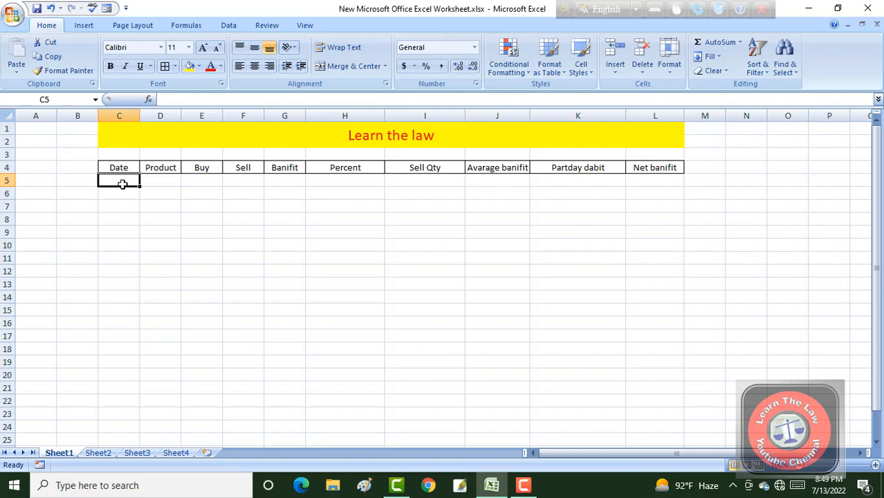
type("11/")
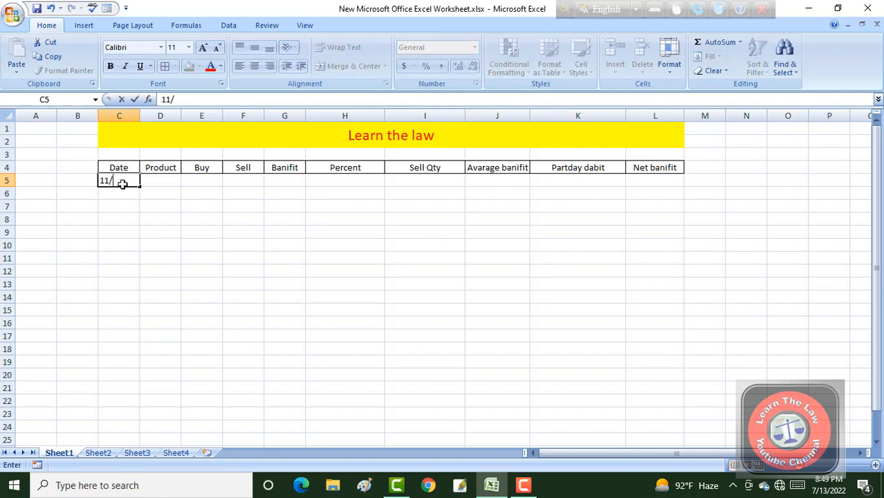
type("7/2022")
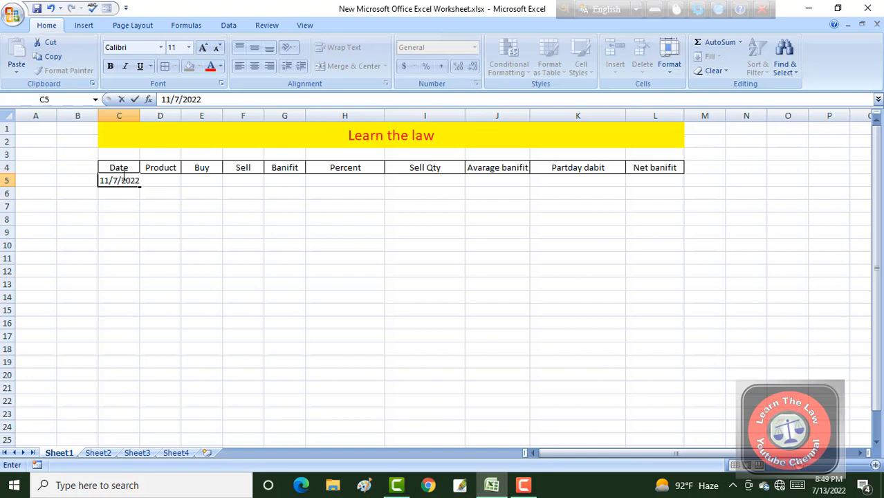
left_click(209, 228)
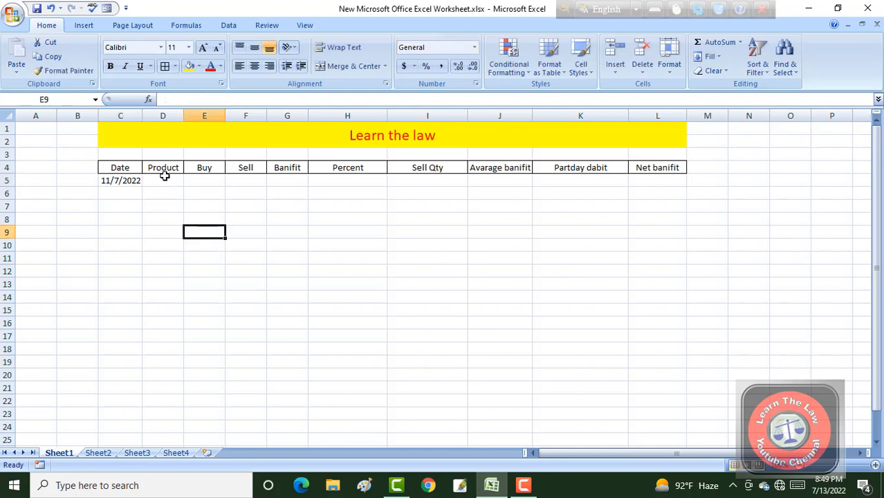
Step: Enter the products SOP, SHAPU, JUICE, FGD and FHD in cells D5 to D9 of the Product column
left_click(164, 181)
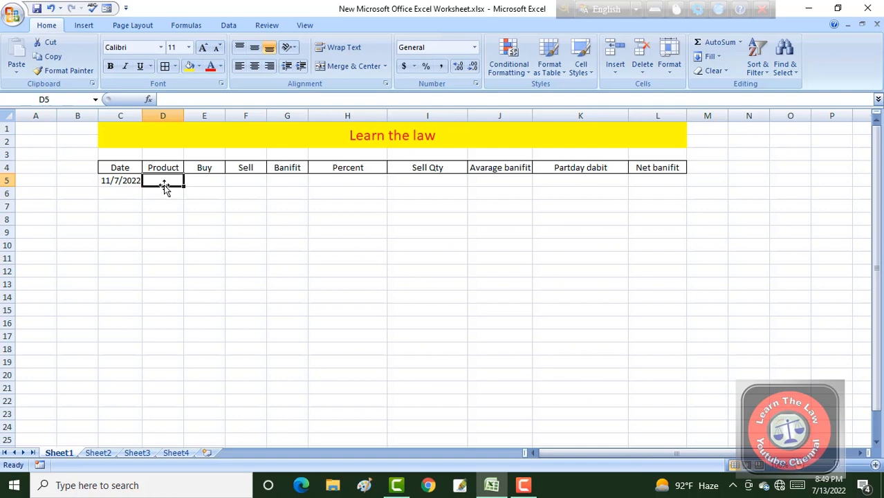
type("SOP")
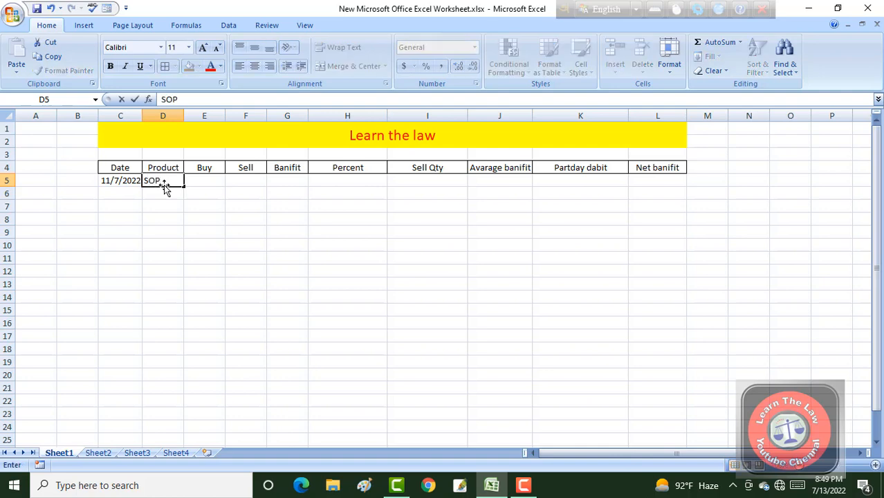
key("Return")
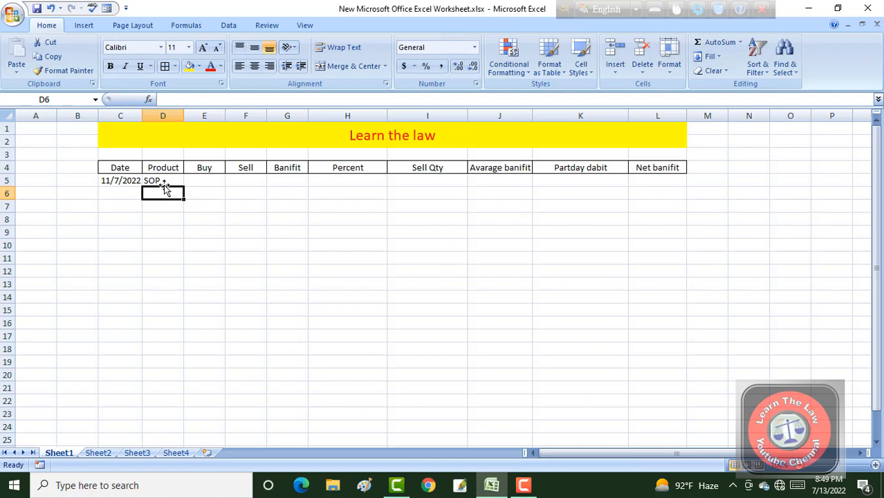
type("SHA")
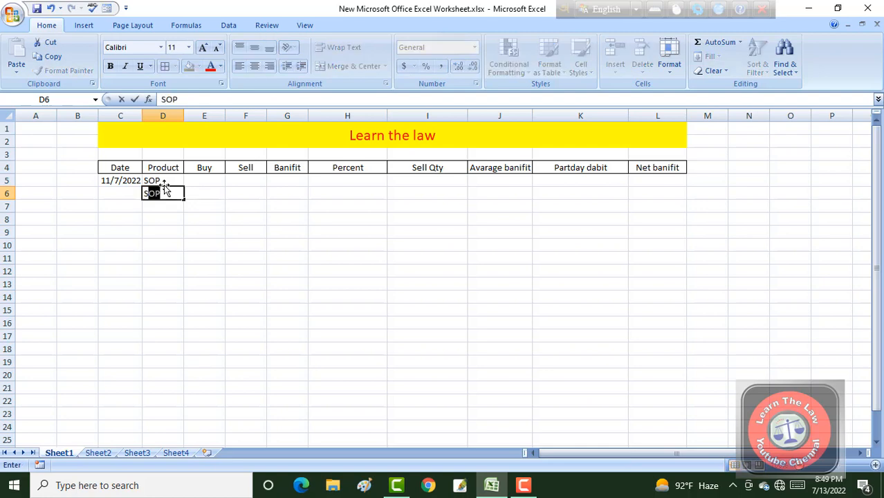
type("PU")
key("Return")
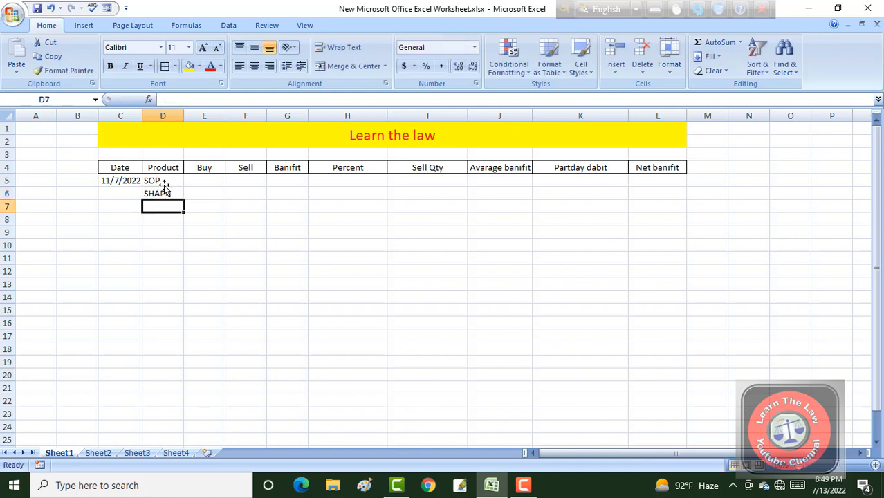
type("JUI")
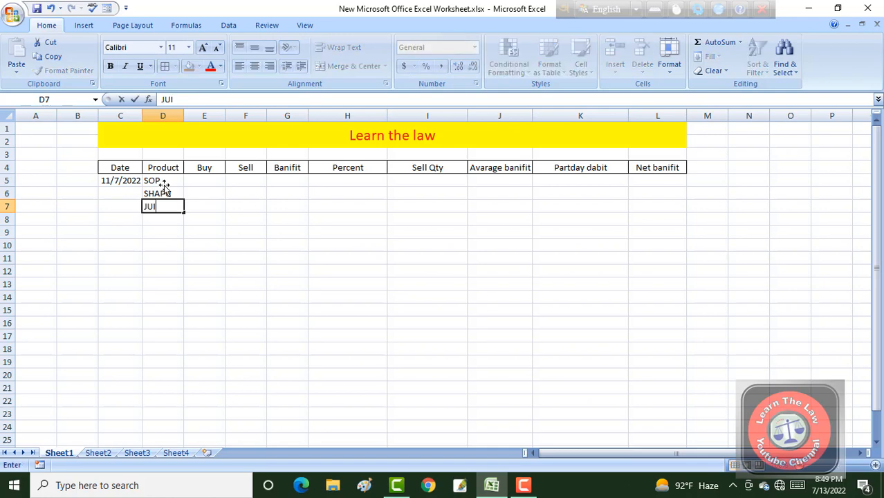
type("CE")
key("Return")
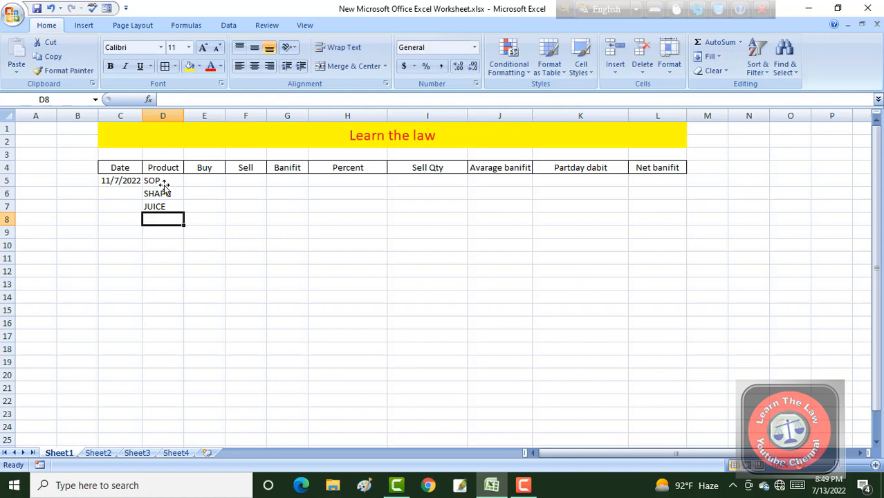
type("FGD")
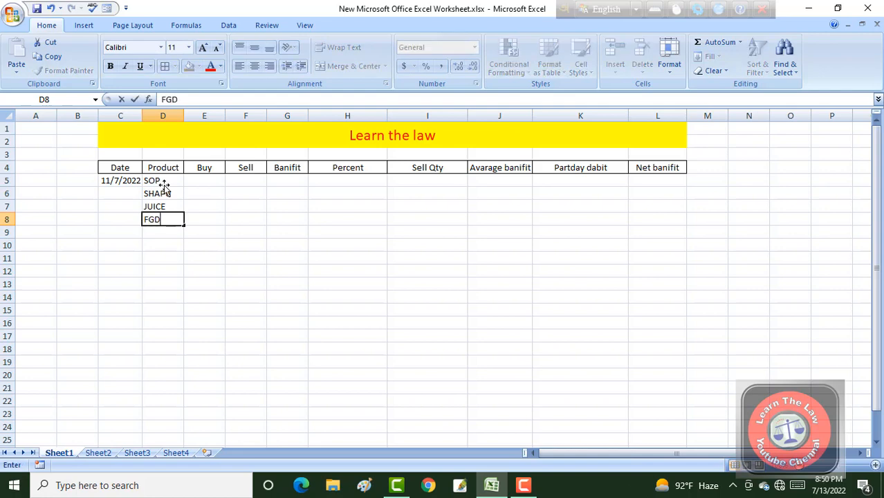
key("Return")
type("FHD")
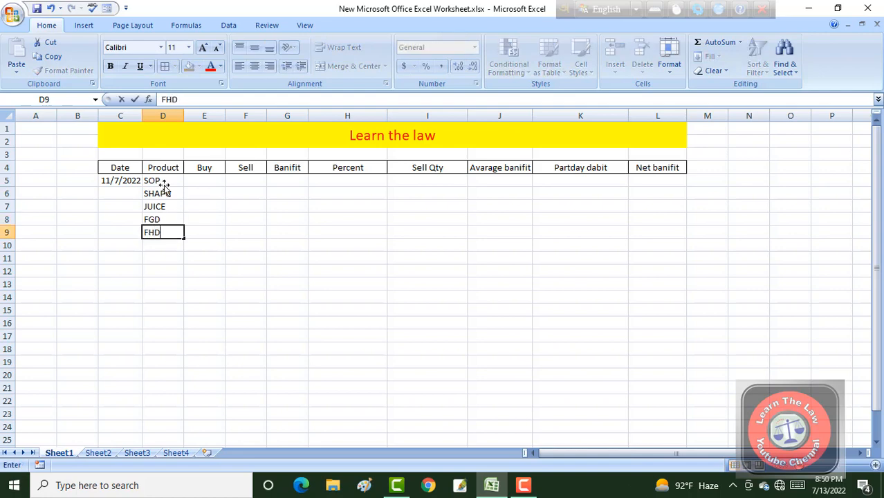
key("Return")
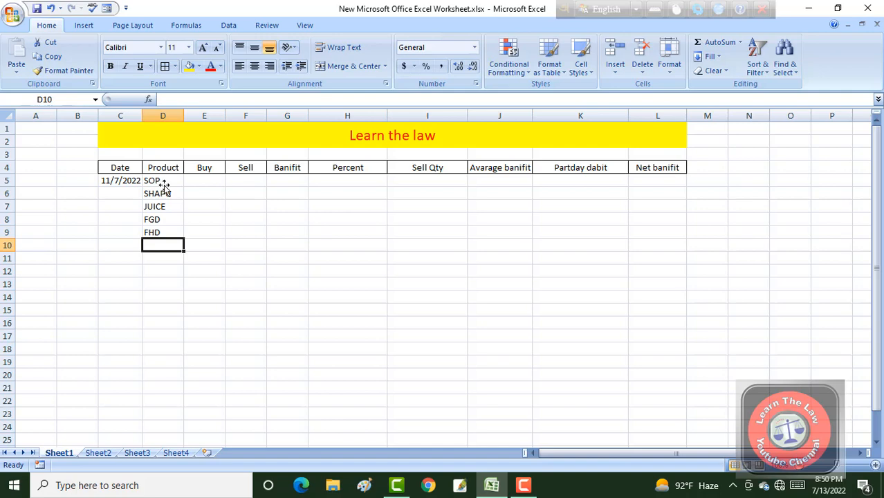
Step: Enter the buy prices 50, 60, 70, 80 and 90 in cells E5 to E9 of the Buy column
left_click(210, 180)
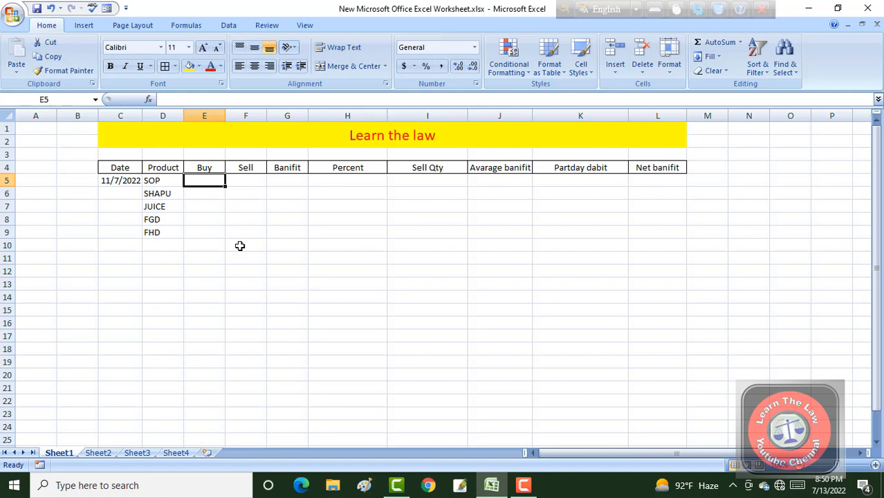
type("50")
key("Return")
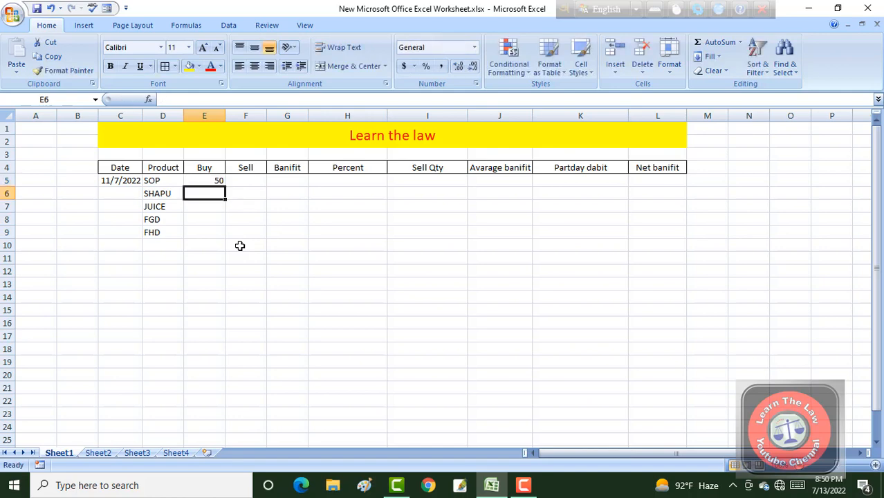
type("60")
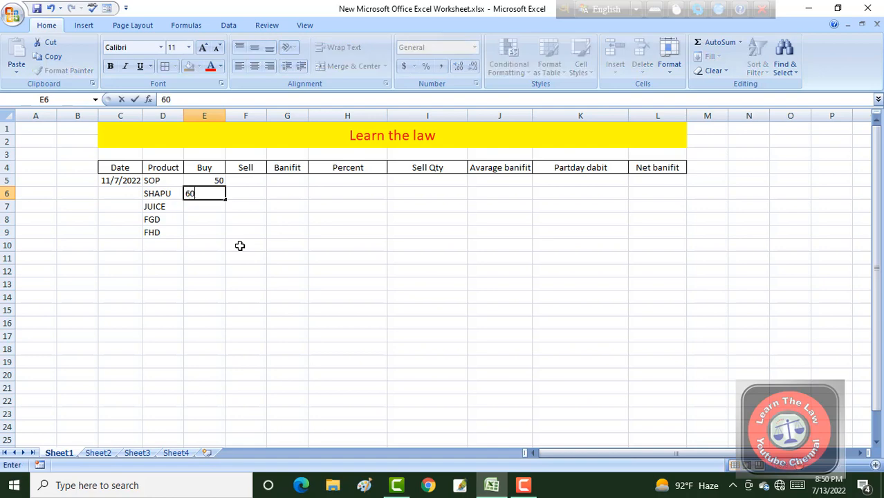
key("Return")
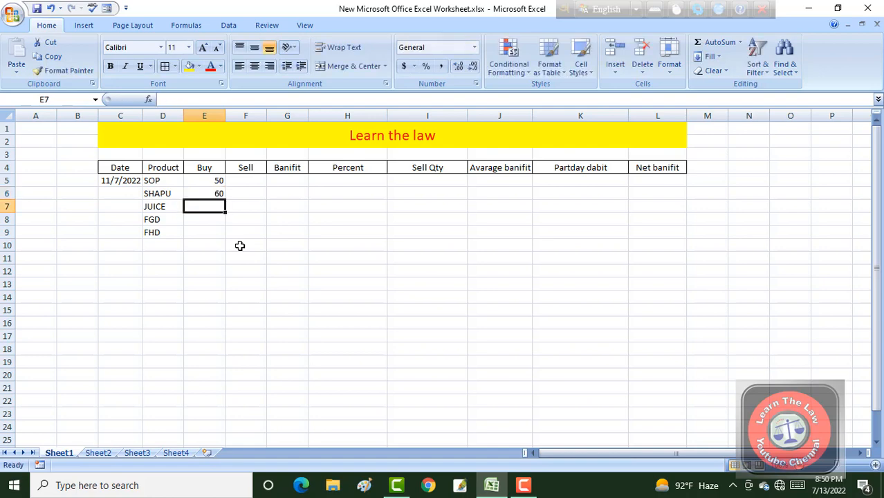
type("70")
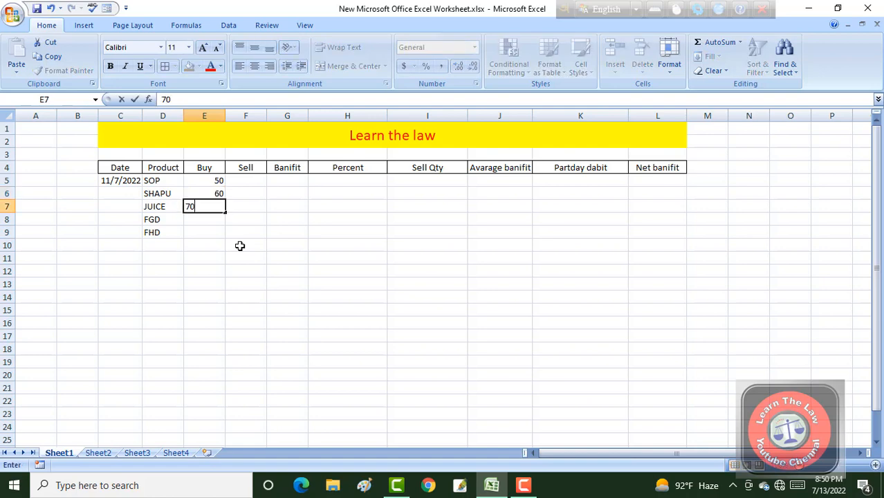
key("Return")
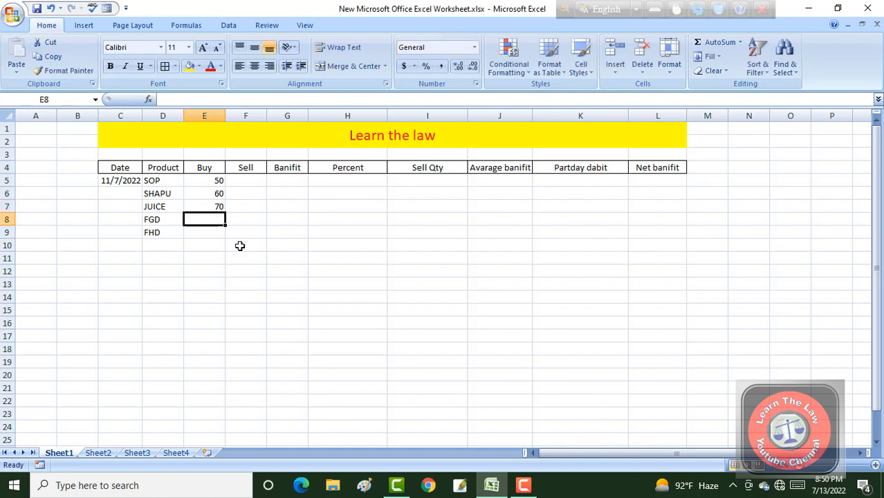
type("80")
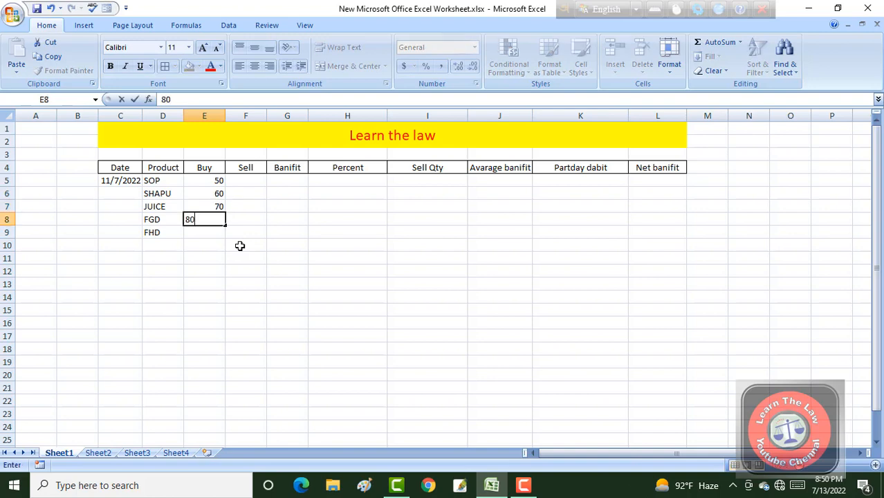
key("Return")
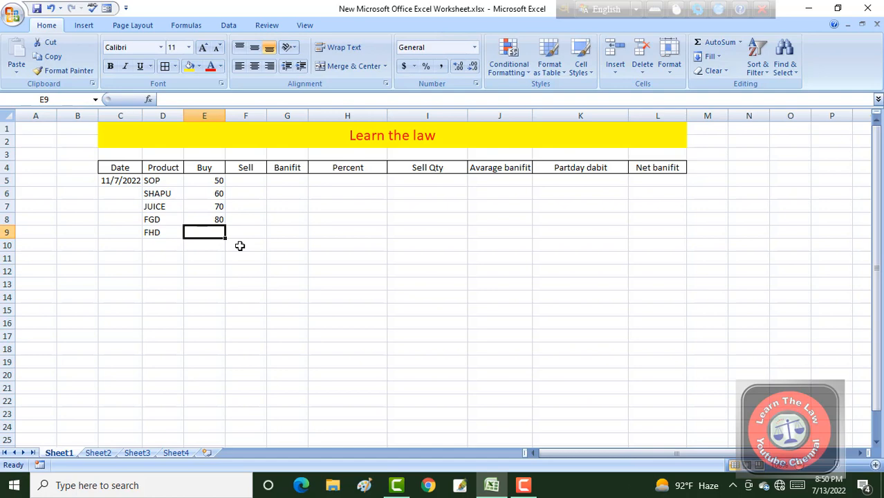
type("90")
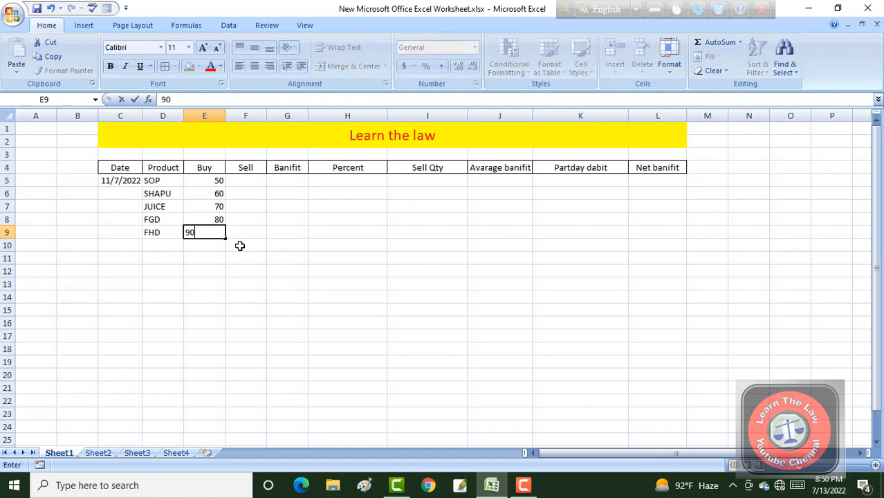
key("Return")
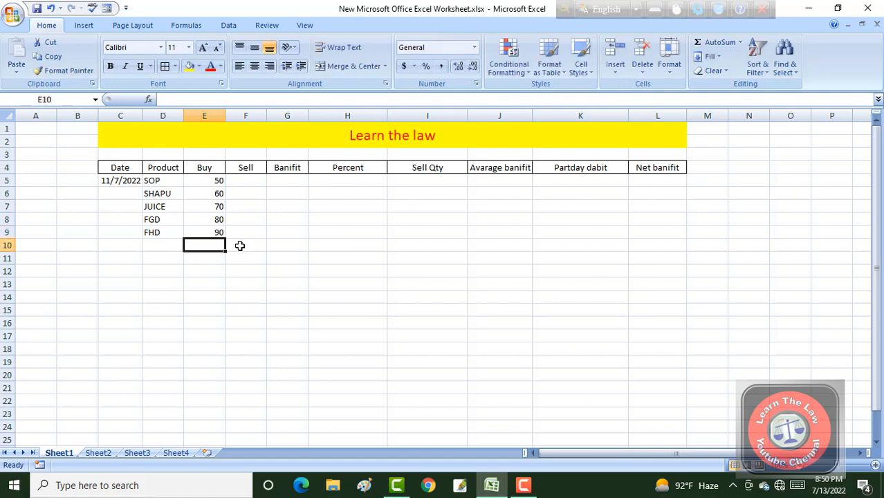
Step: Enter the sell prices 80, 100, 90, 120 and 110 in cells F5 to F9 of the Sell column
left_click(245, 181)
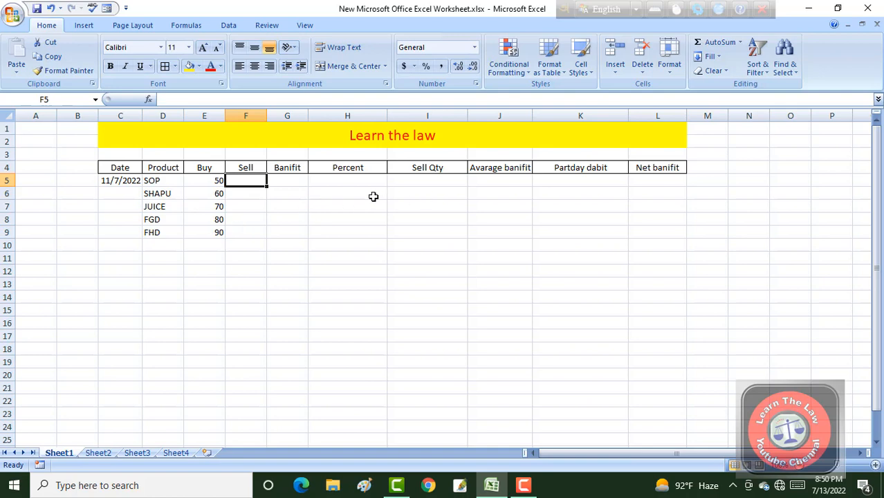
type("80")
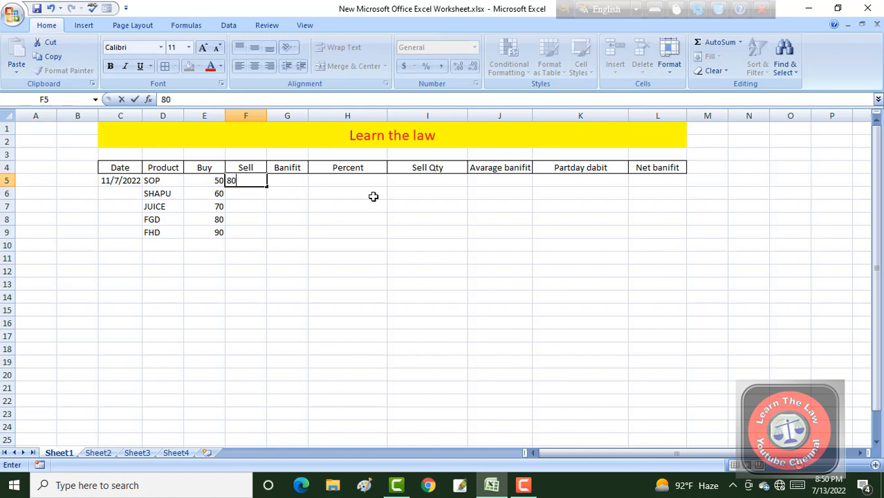
key("Return")
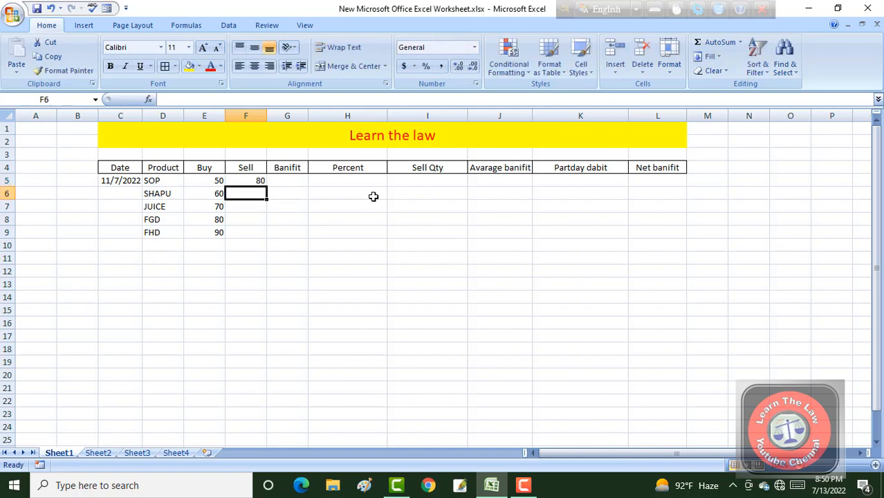
type("100")
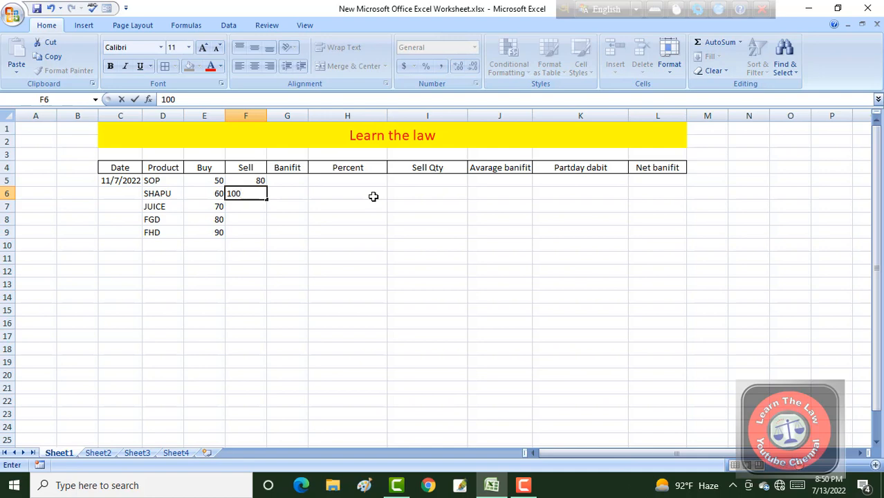
key("Return")
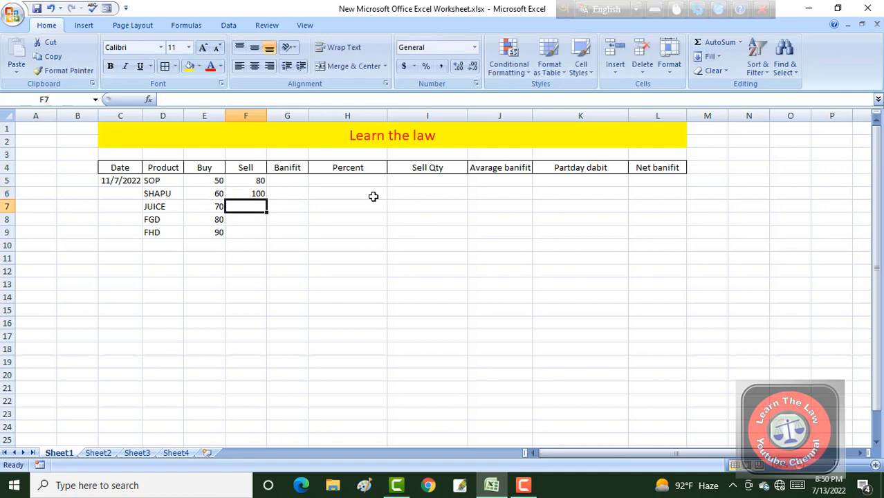
type("90")
key("Return")
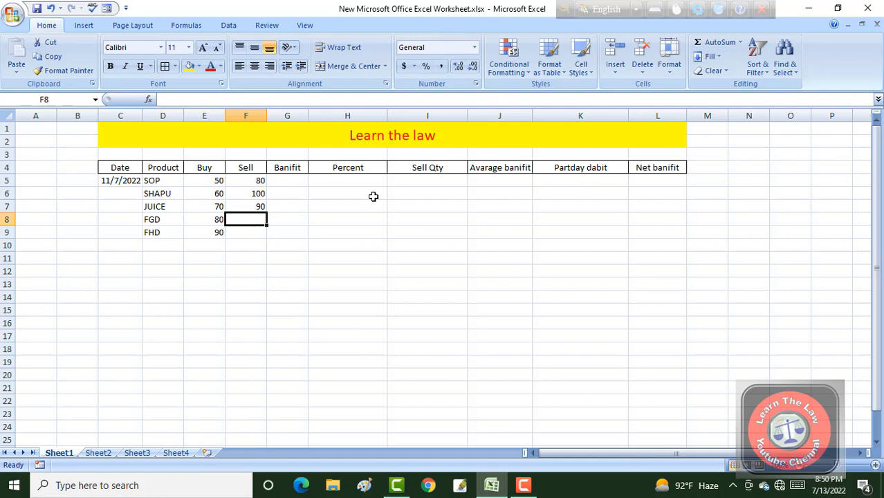
type("120")
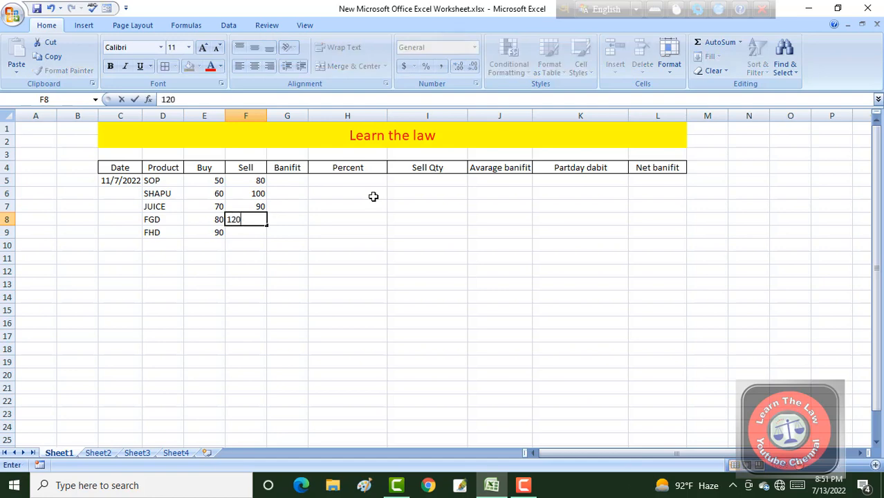
key("Return")
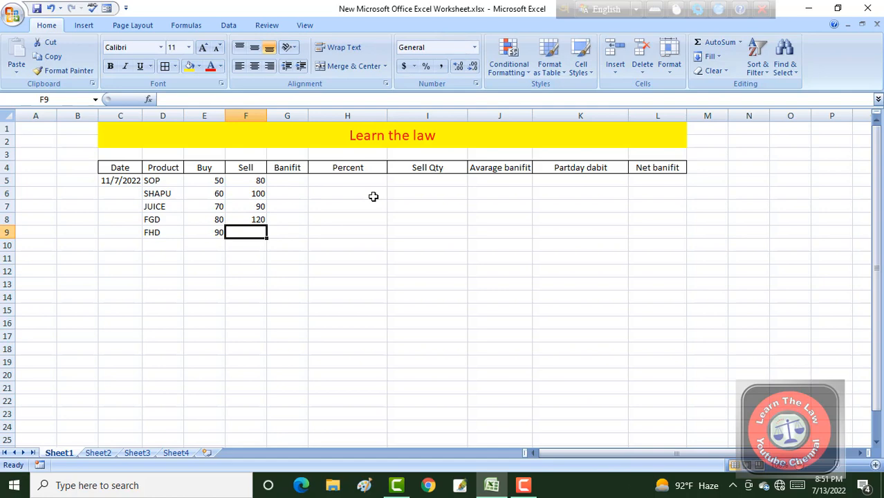
type("110")
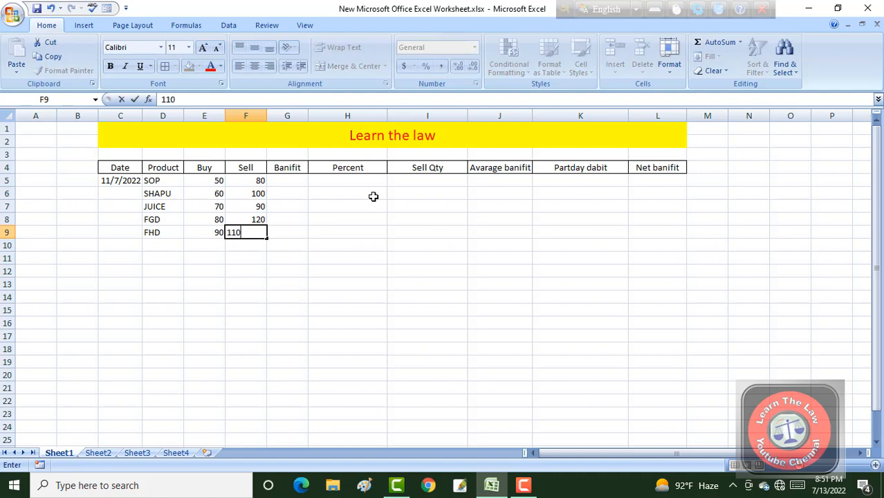
key("Return")
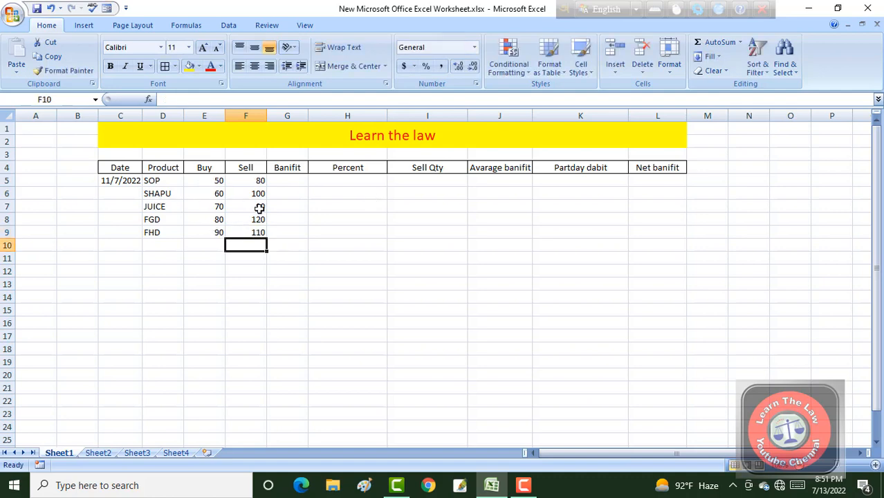
Step: Calculate the Banifit in G5 with the formula =F5-E5 and copy it down to G9
left_click(291, 181)
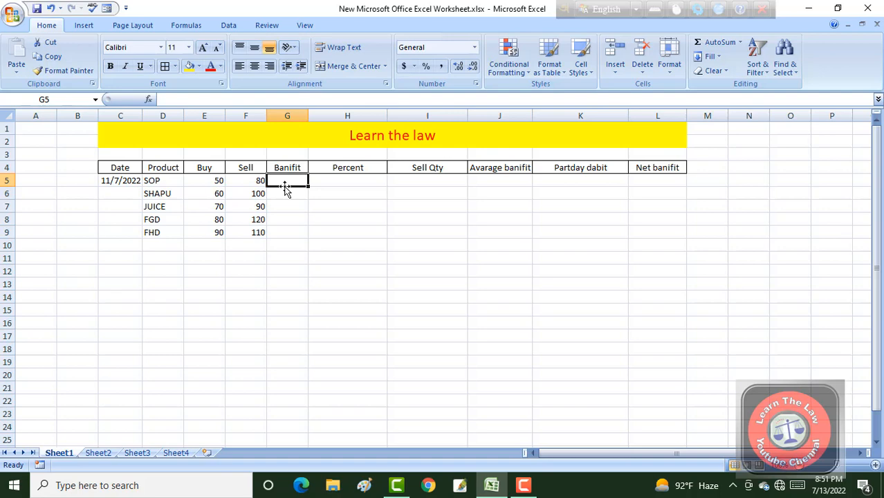
type("=")
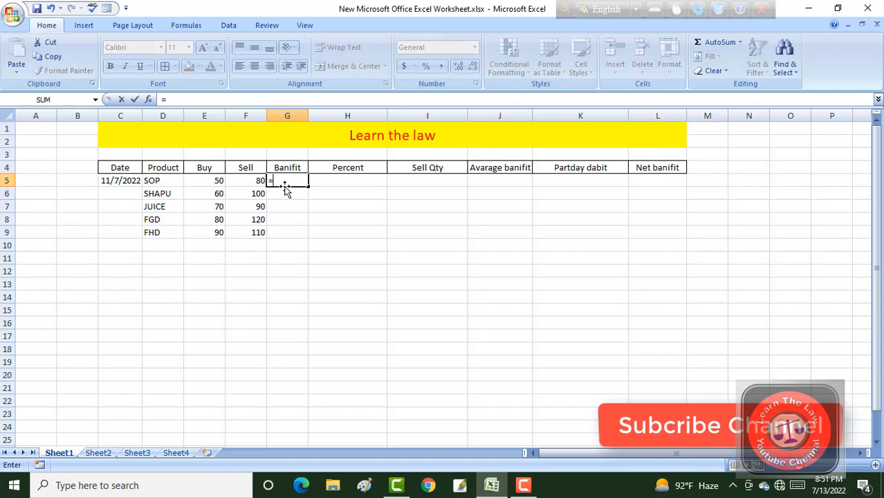
left_click(249, 183)
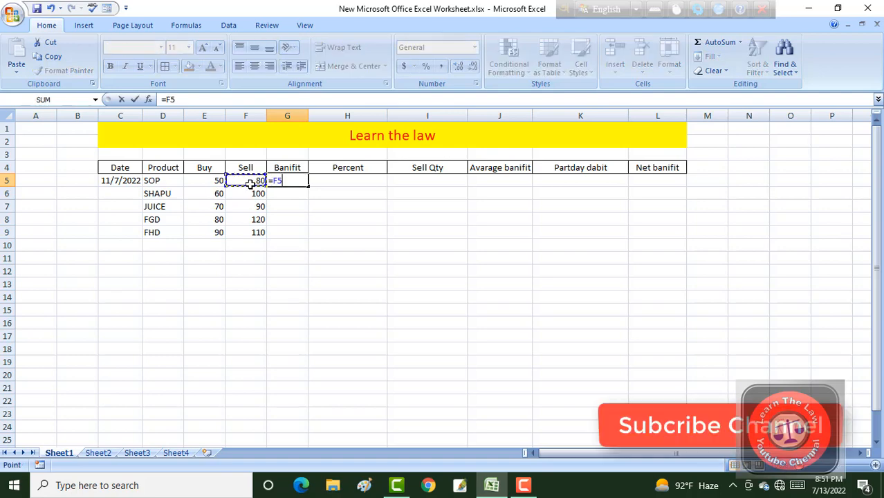
type("-")
left_click(217, 180)
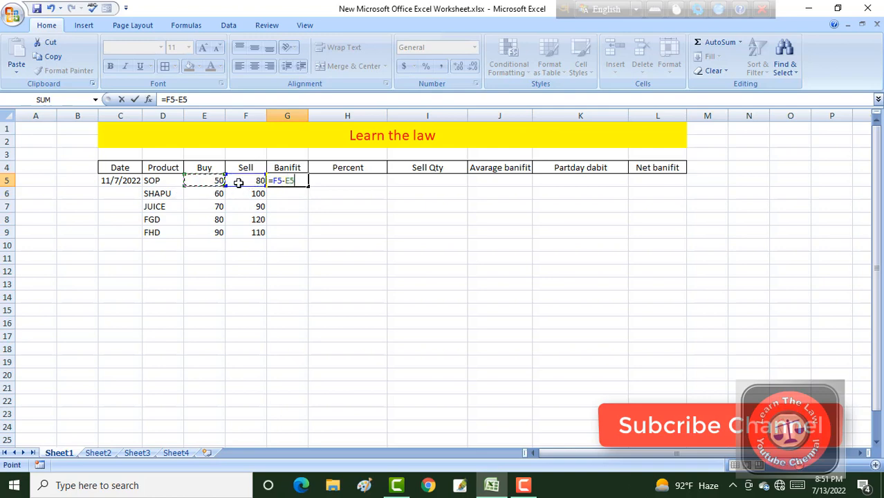
key("Return")
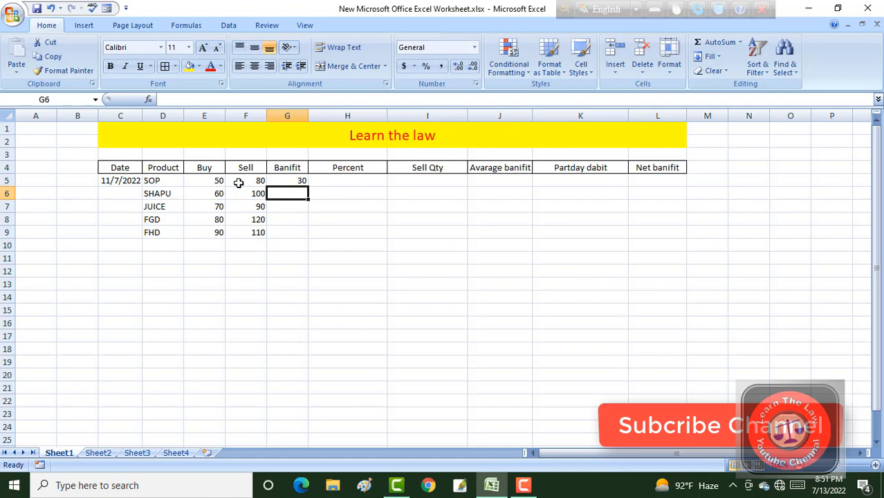
left_click(289, 180)
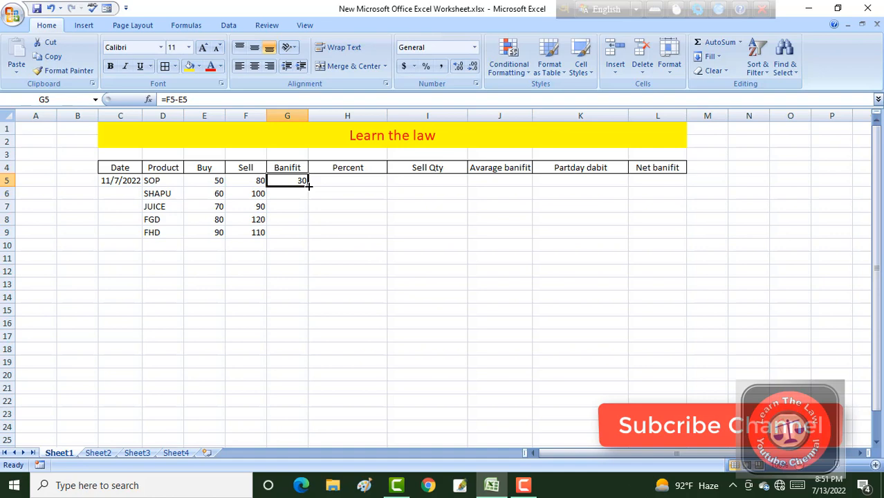
left_click_drag(308, 185, 304, 236)
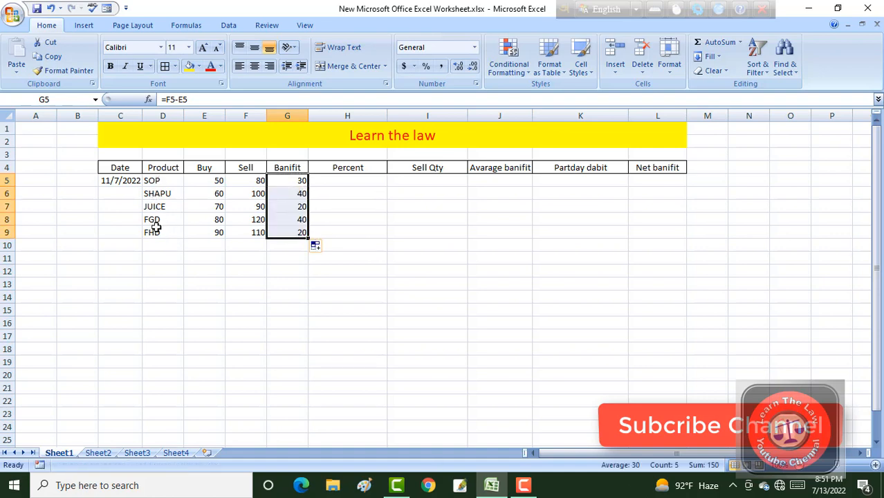
left_click(357, 181)
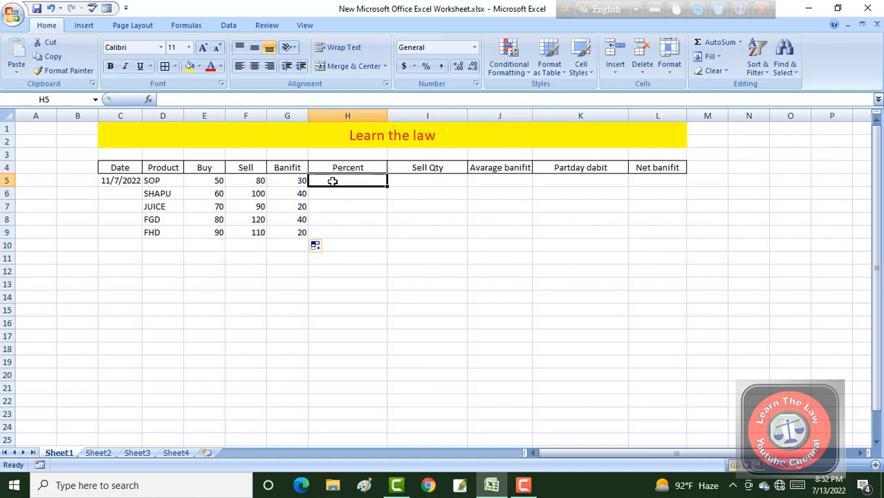
type("=")
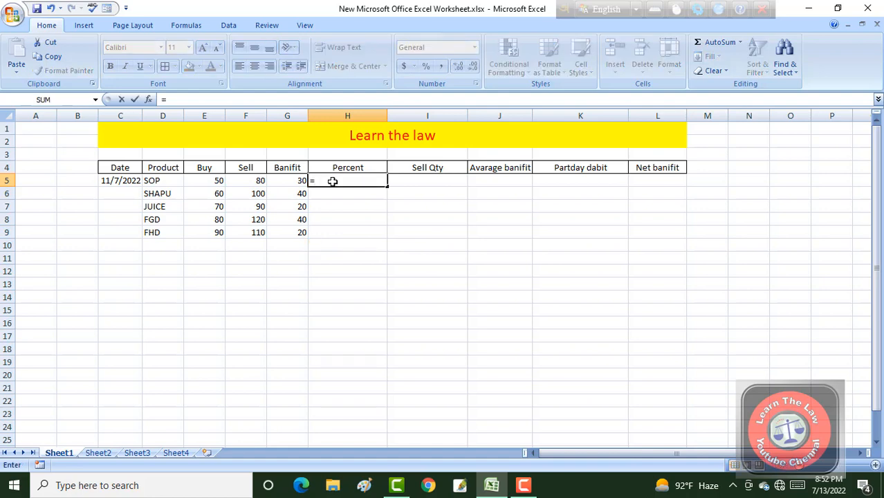
left_click(294, 181)
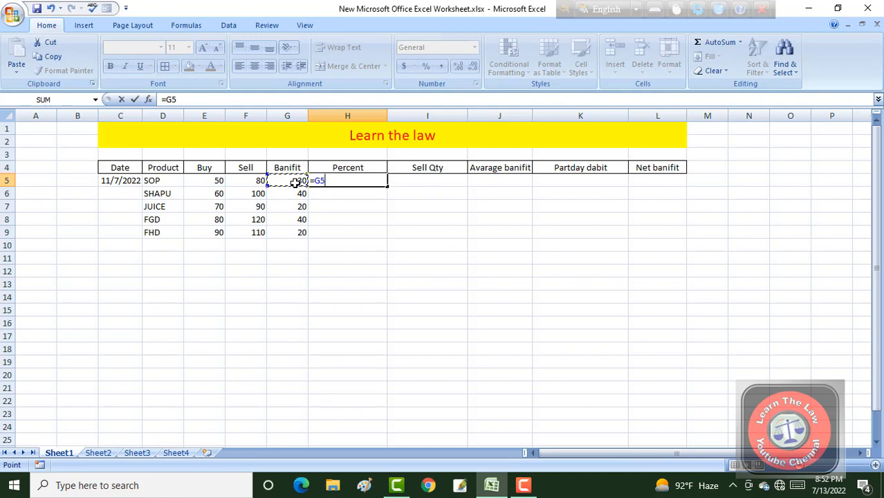
key("Return")
type("8")
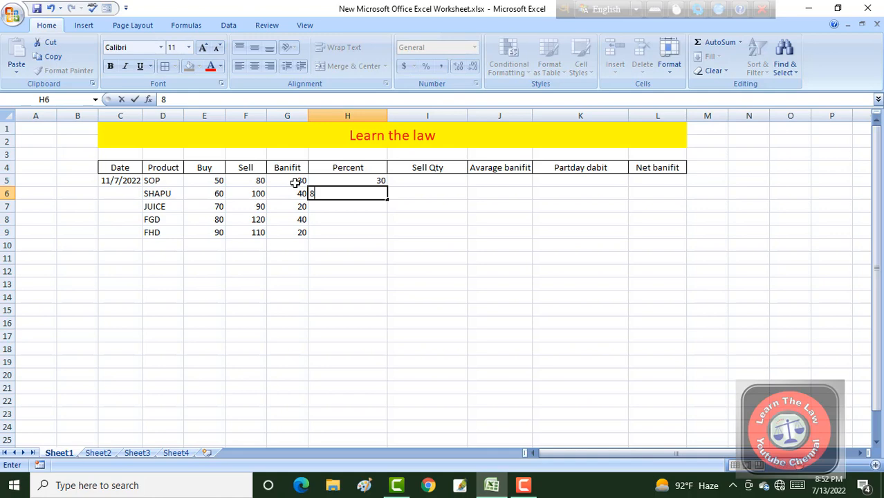
key("BackSpace")
left_click(343, 180)
double_click(344, 180)
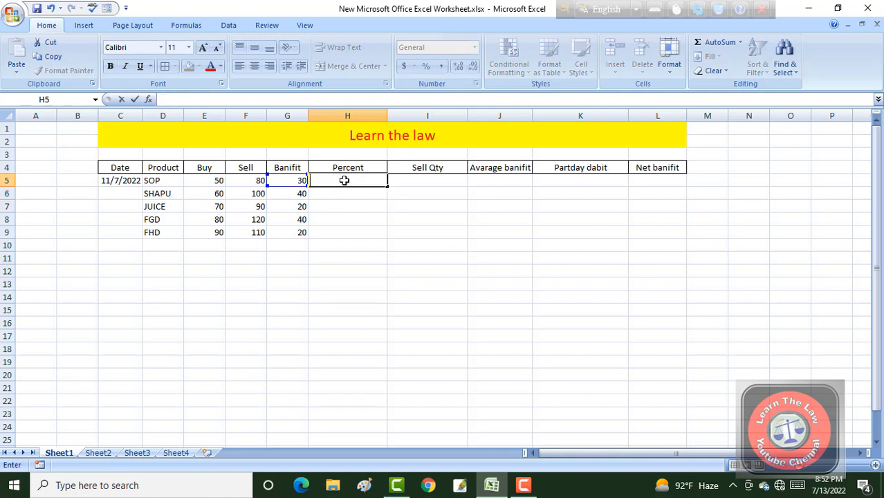
left_click(358, 229)
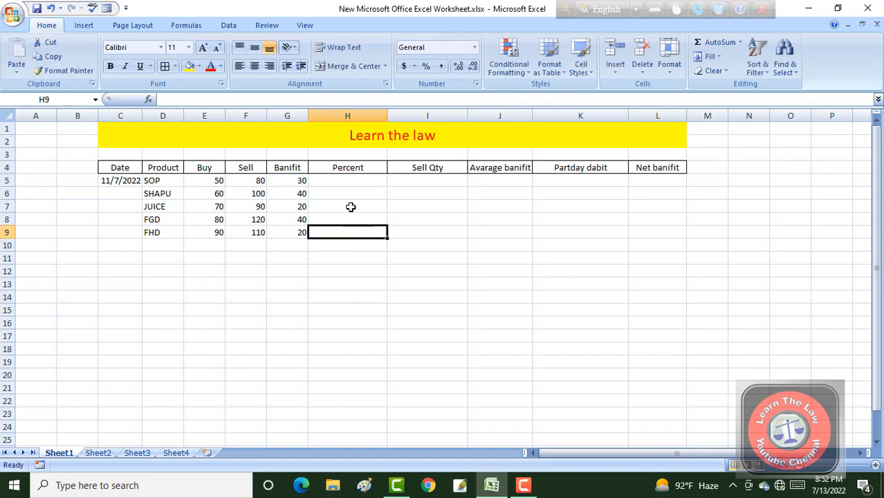
Step: Calculate the Percent for the SOP row in H5 with the formula =G5*100/E5
left_click(332, 178)
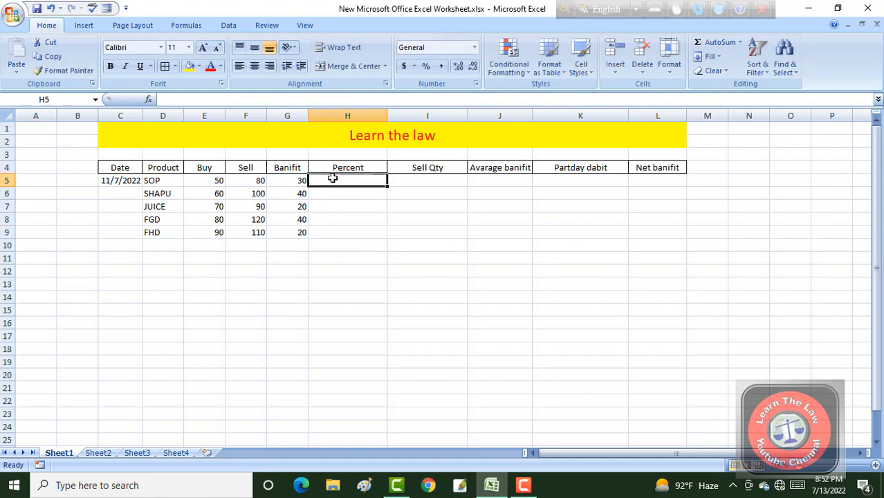
type("=")
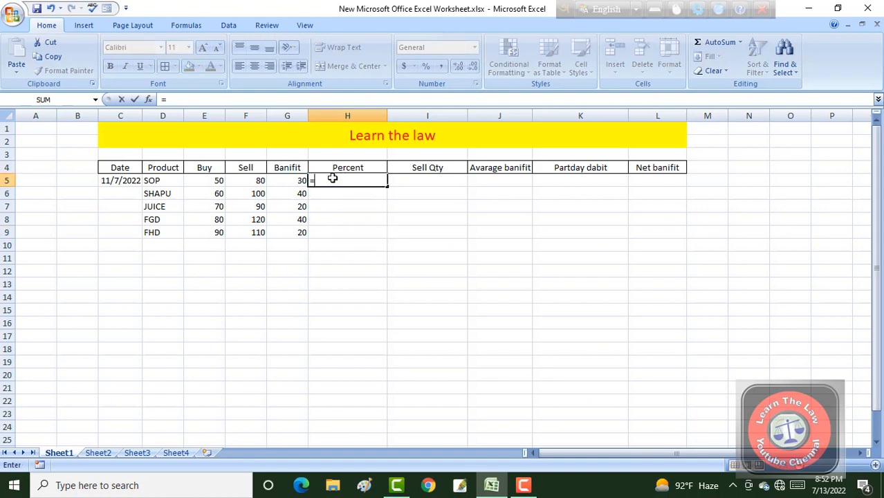
left_click(291, 179)
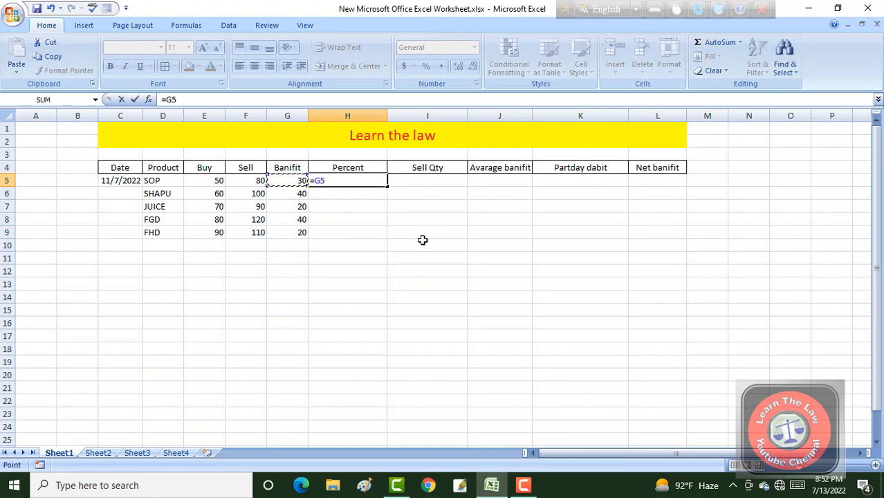
type("*100")
type("?")
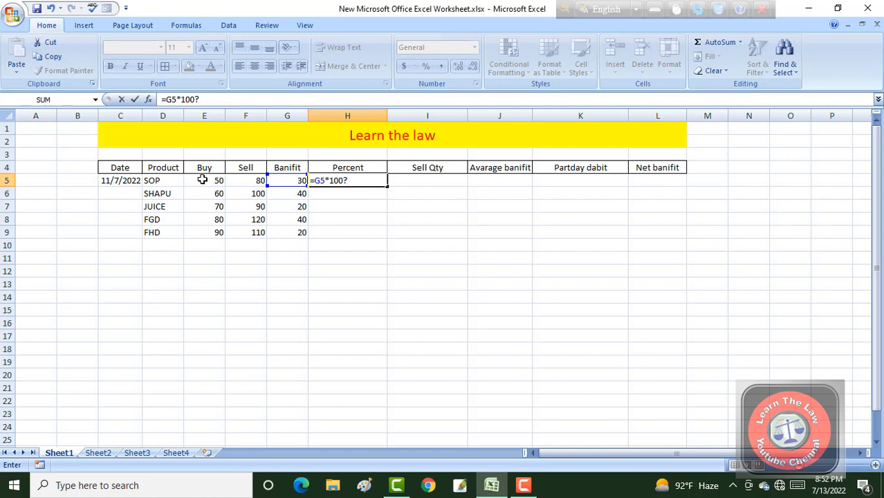
key("Return")
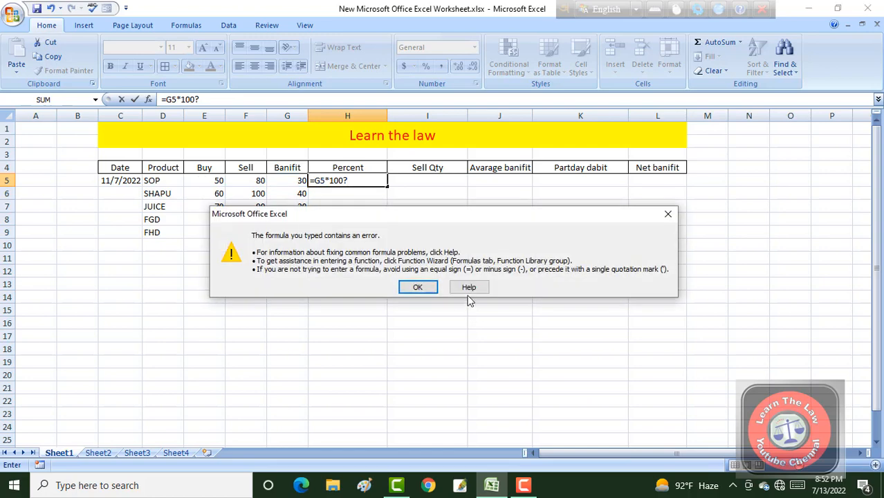
left_click(668, 217)
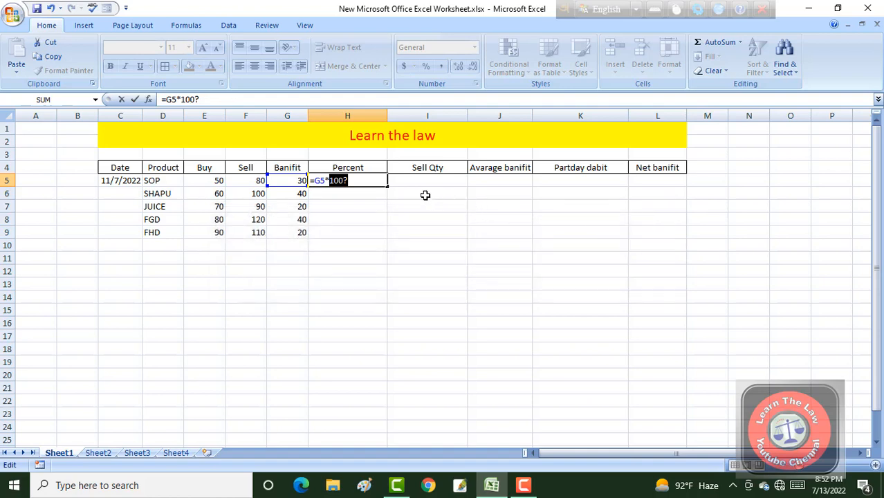
key("BackSpace")
type("/")
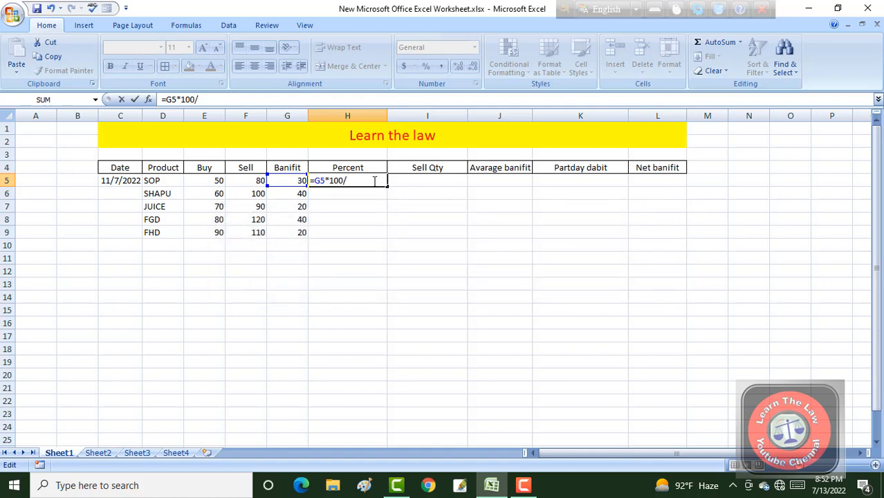
left_click(204, 181)
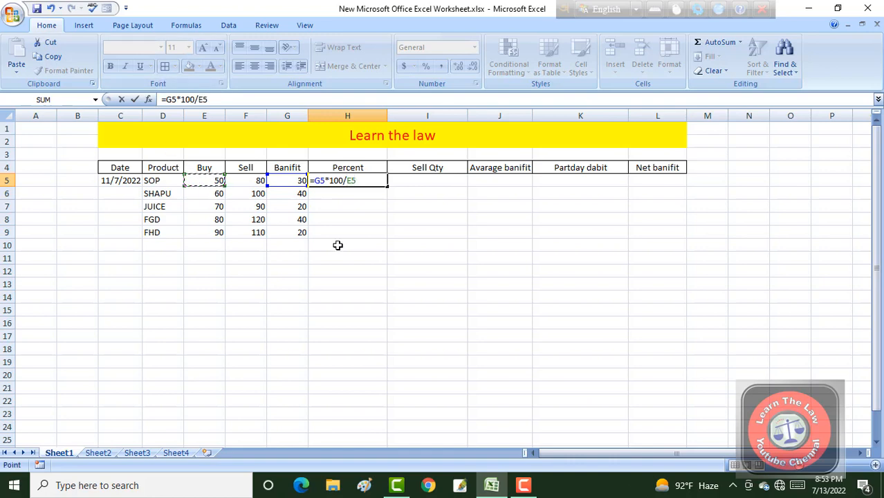
key("Return")
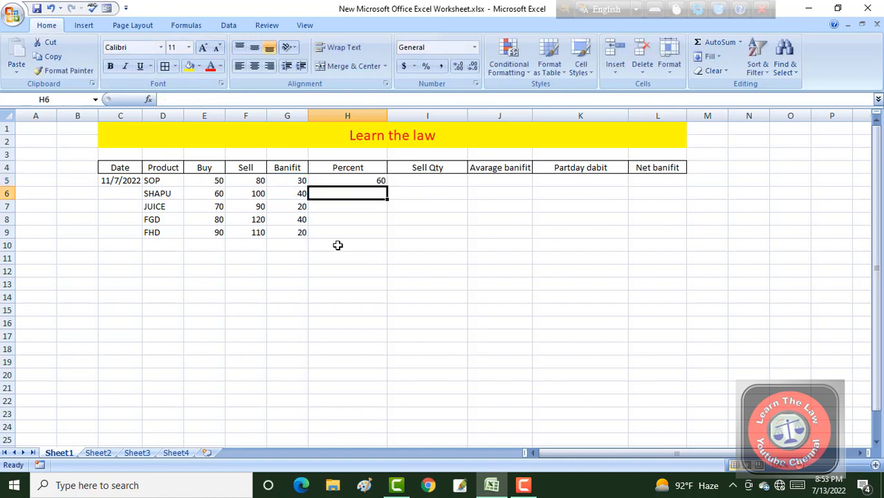
Step: Copy the Percent formula from H5 down to H9
left_click(372, 180)
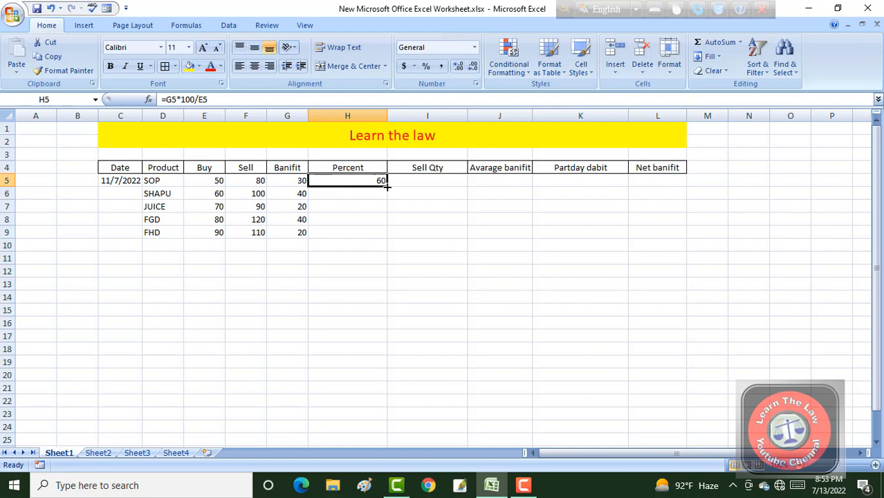
left_click_drag(387, 185, 379, 236)
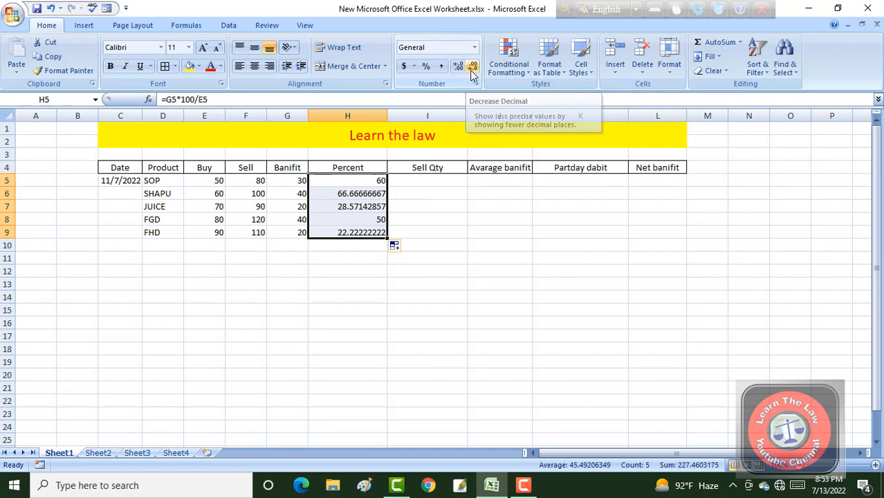
left_click(352, 260)
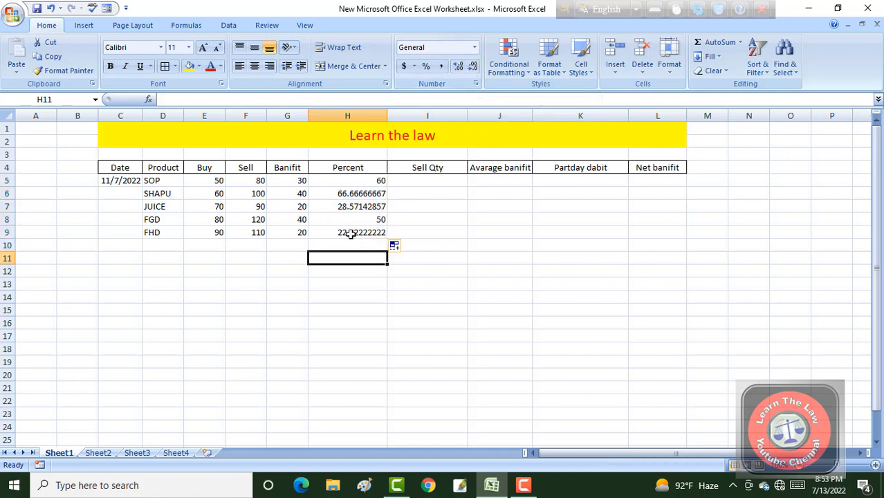
Step: Reduce the Percent values in H5 to H9 to two decimal places
left_click_drag(352, 232, 389, 178)
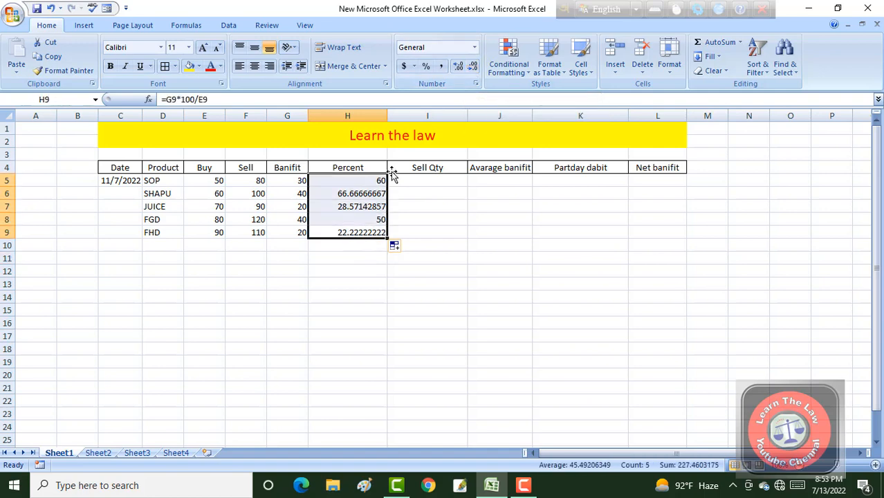
left_click(472, 68)
left_click(472, 68)
left_click(472, 68)
left_click(472, 68)
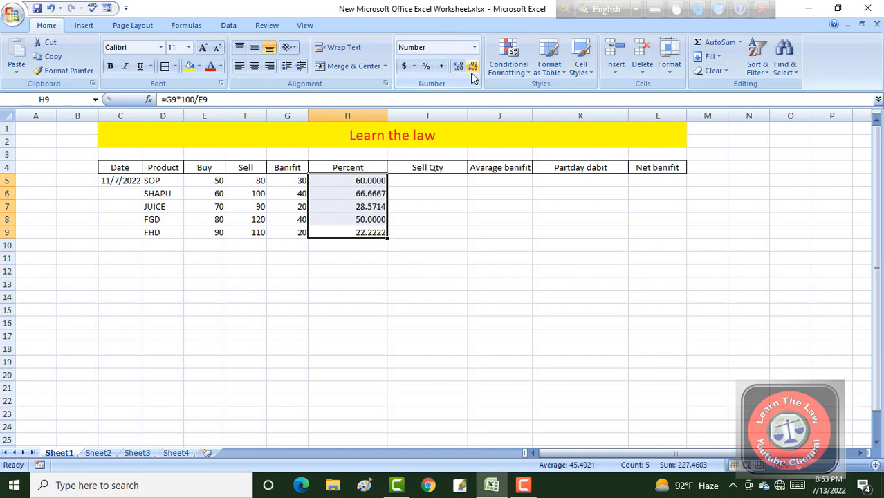
left_click(473, 68)
left_click(473, 68)
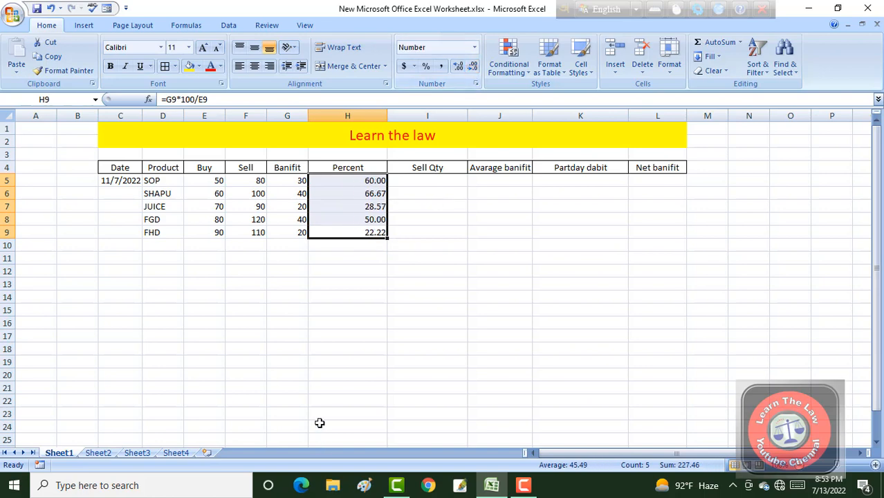
left_click(357, 374)
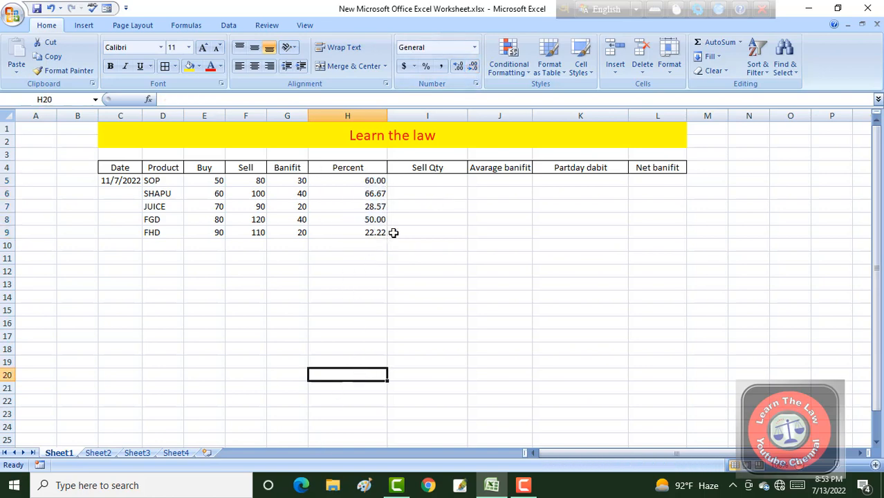
Step: Enter the quantities 6, 8, 9, 10 and 11 in cells I5 to I9 of the Sell Qty column
left_click(428, 181)
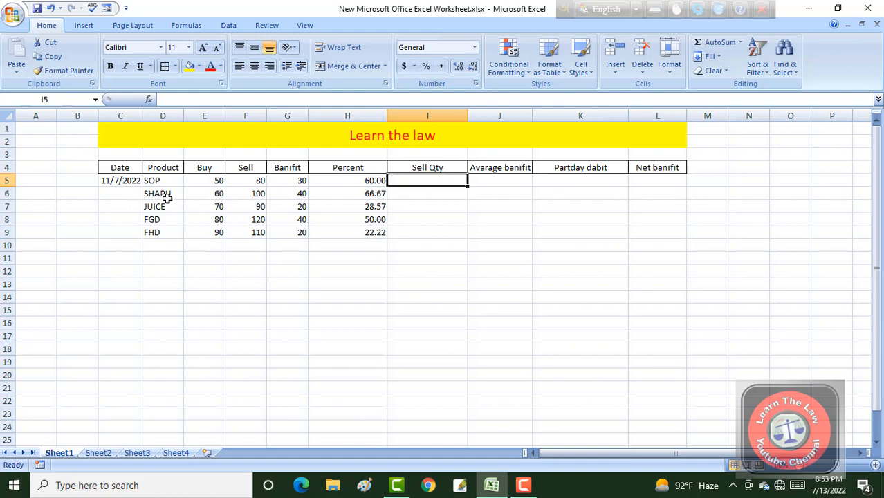
type("6")
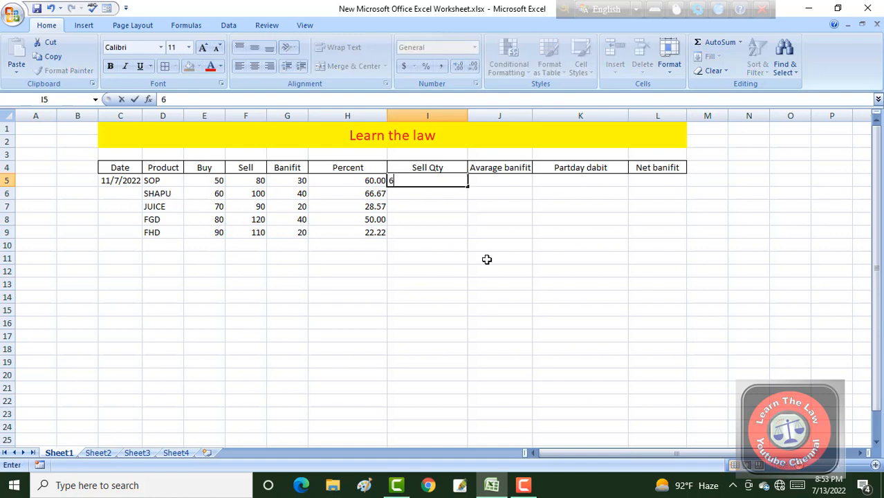
left_click(445, 196)
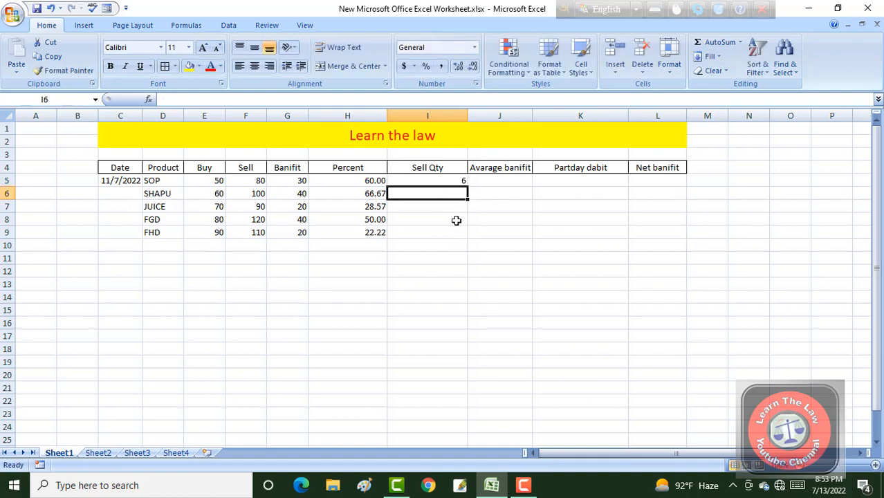
type("8")
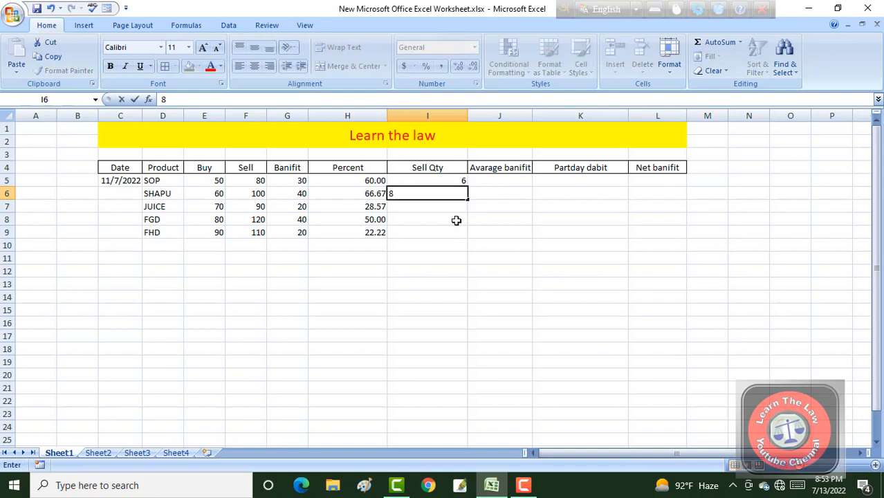
left_click(453, 208)
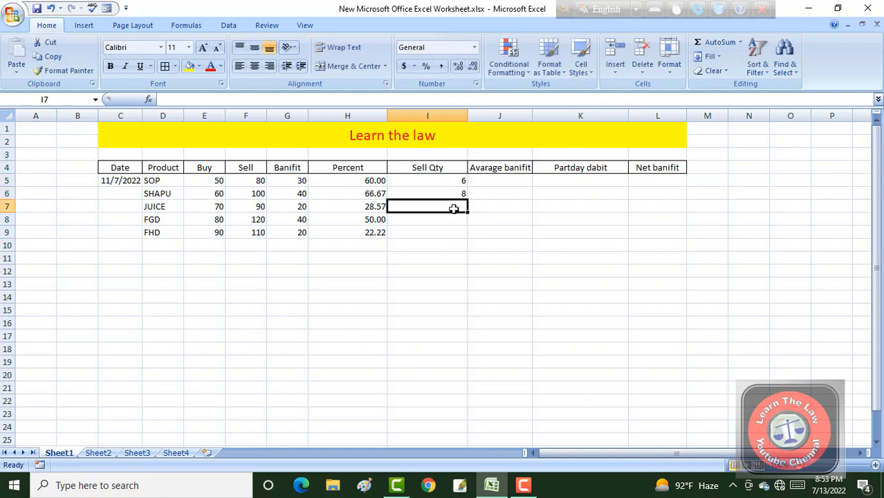
type("9")
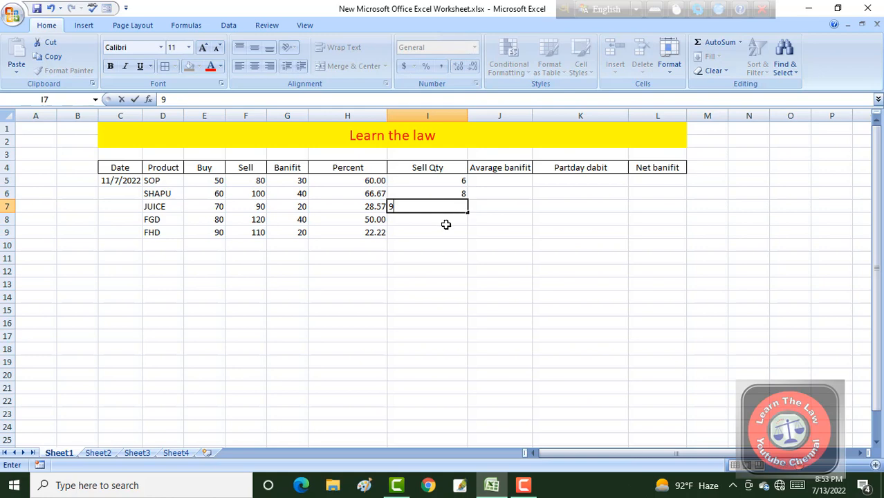
left_click(446, 224)
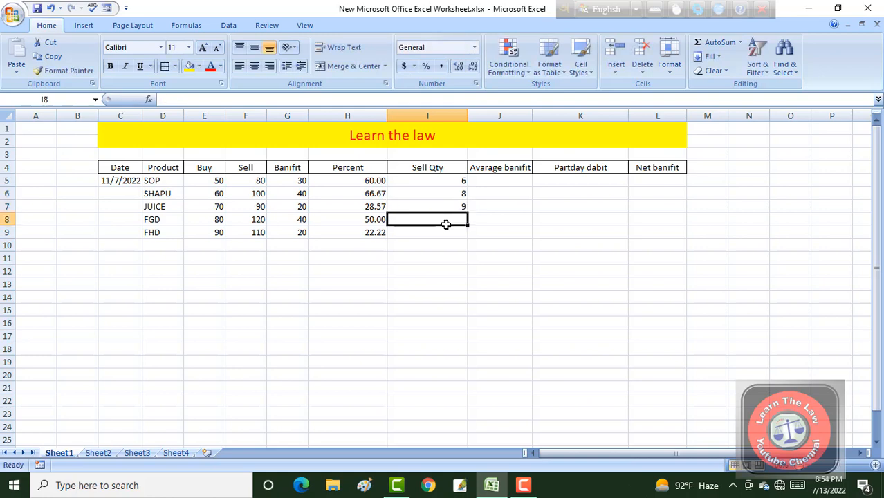
type("10")
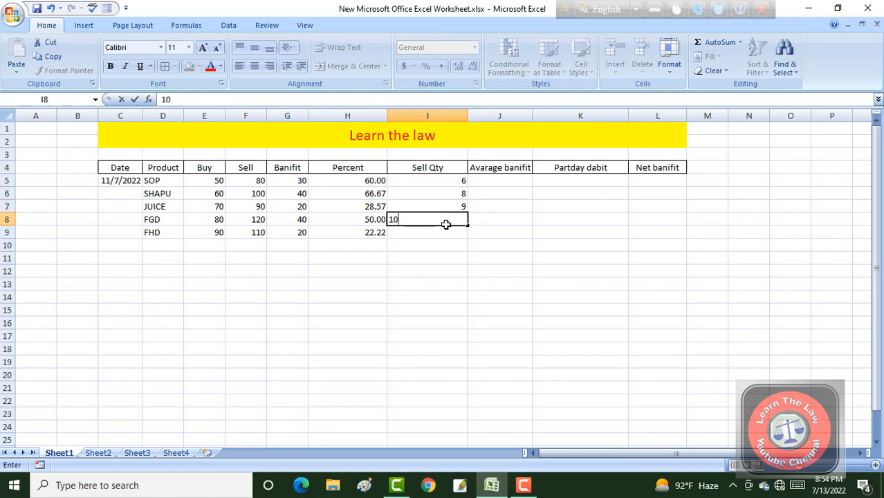
left_click(440, 234)
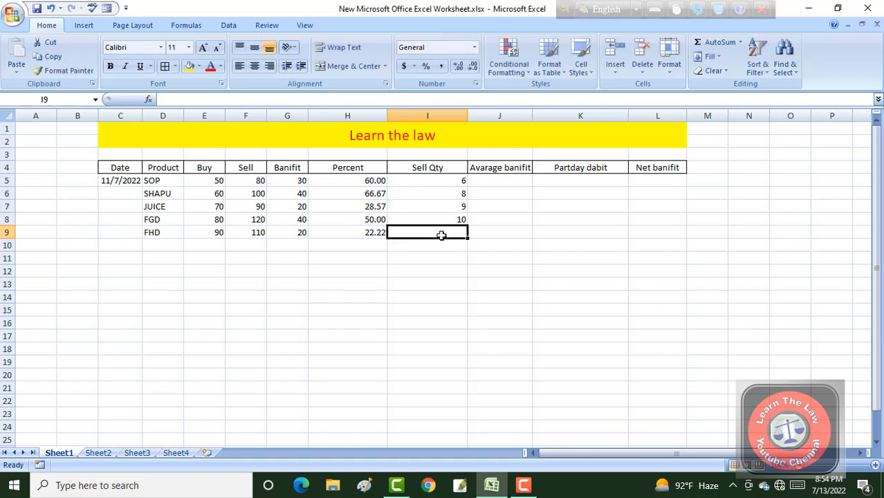
type("11")
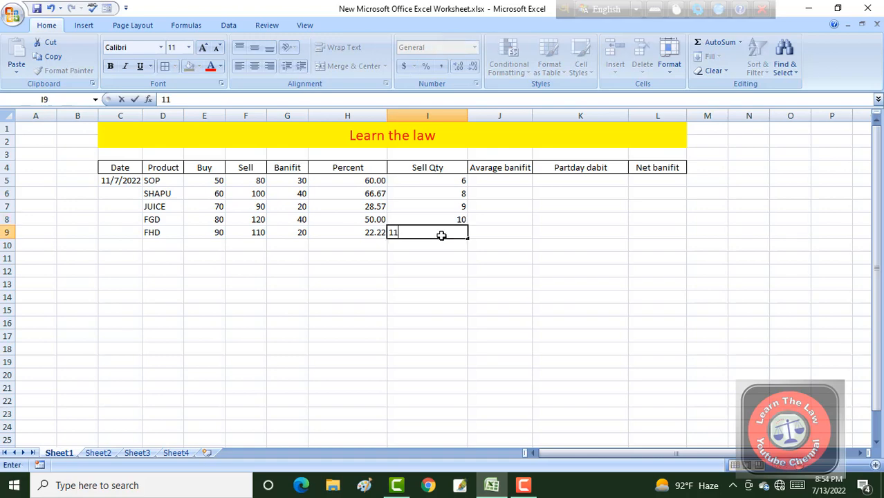
Step: Calculate the Avarage banifit in J5 with the formula =I5*G5 and copy it down to J9
left_click(499, 181)
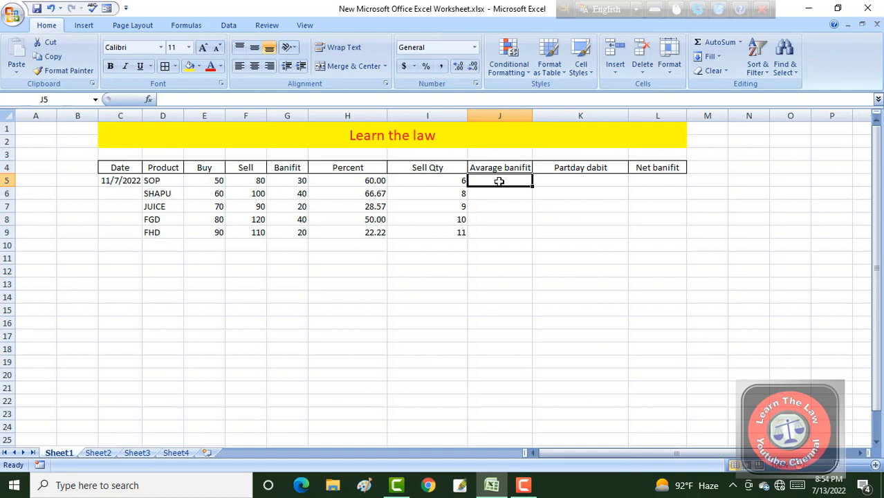
type("=")
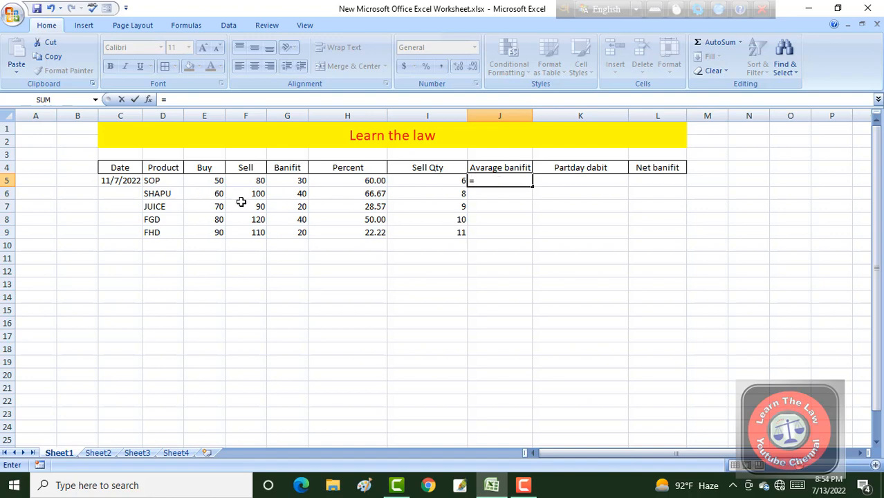
left_click(448, 181)
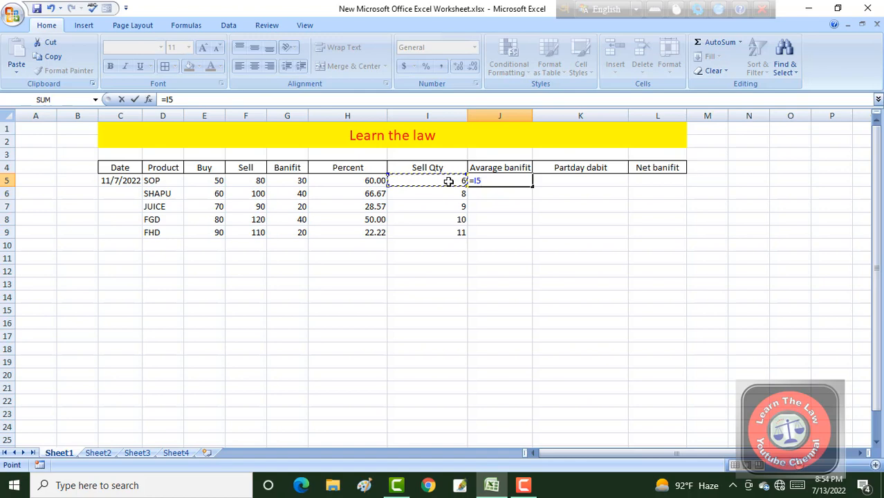
type("*")
left_click(293, 179)
key("Return")
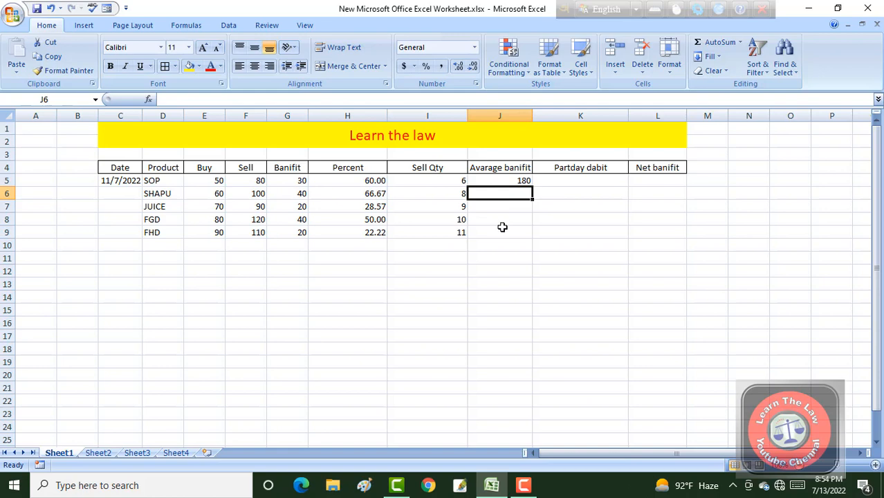
left_click(510, 178)
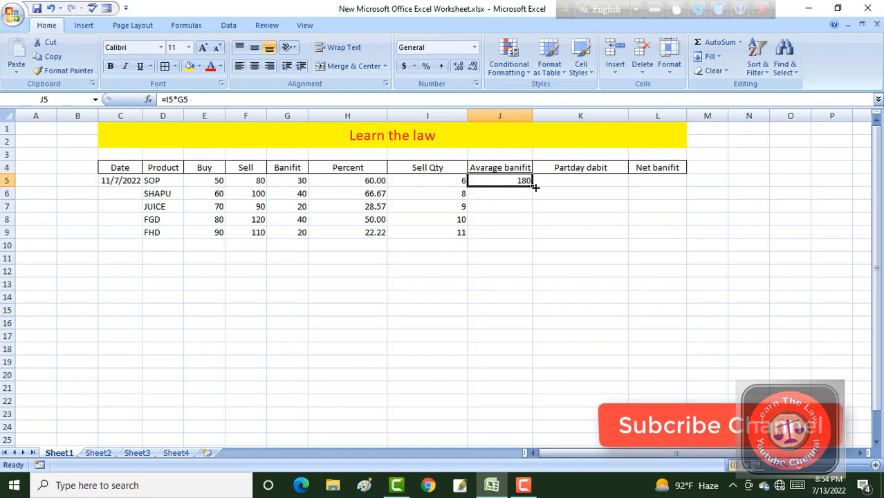
left_click_drag(533, 185, 532, 239)
left_click(618, 319)
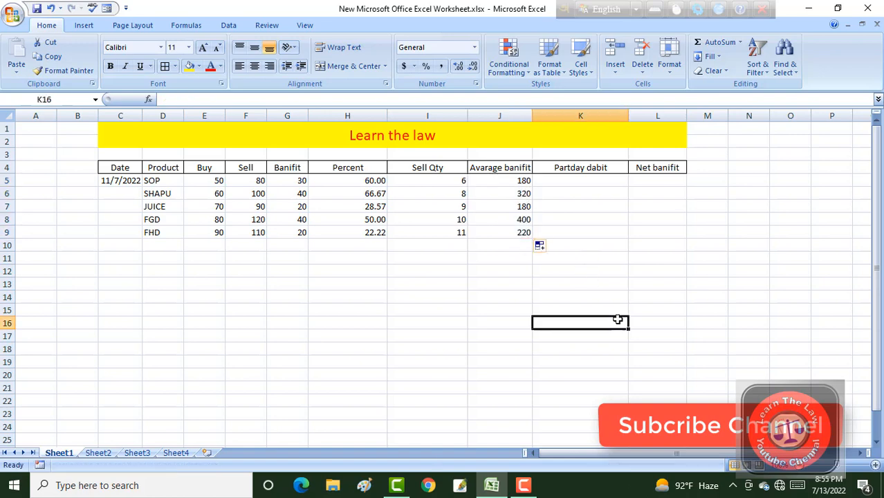
Step: Enter the values 10, 4, 2, 4 and 5 in cells K5 to K9 of the Partday dabit column
left_click(582, 180)
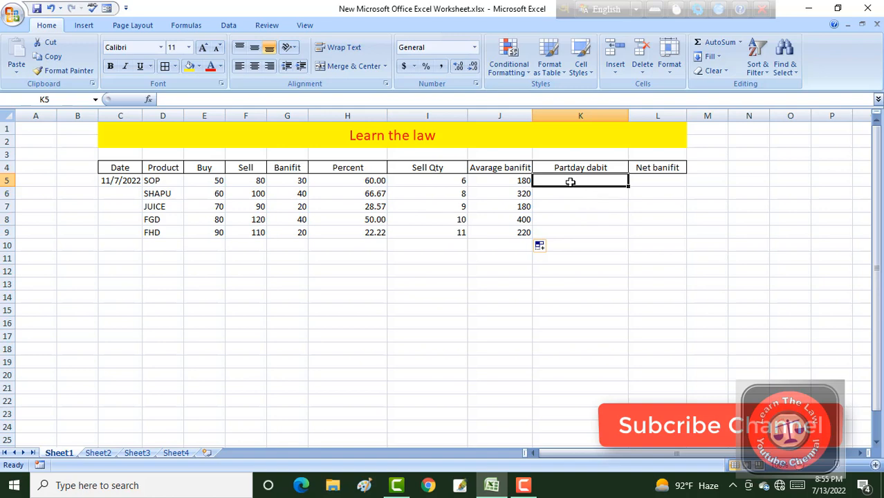
type("10")
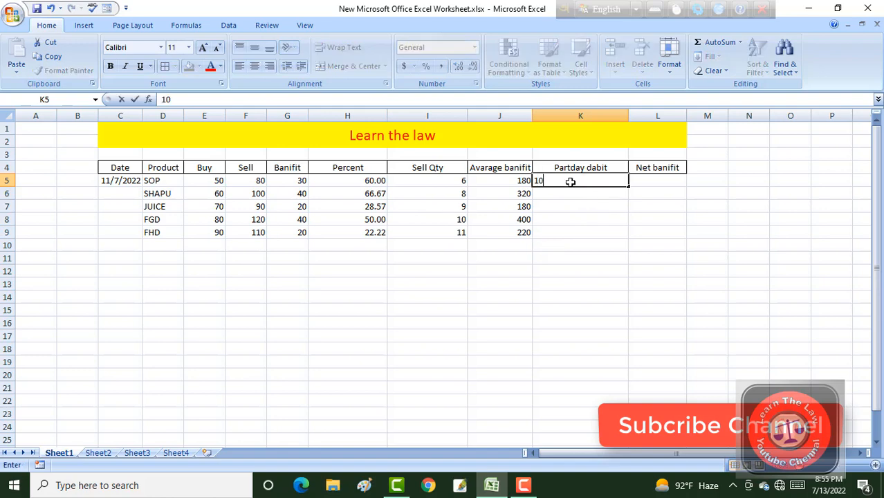
key("Return")
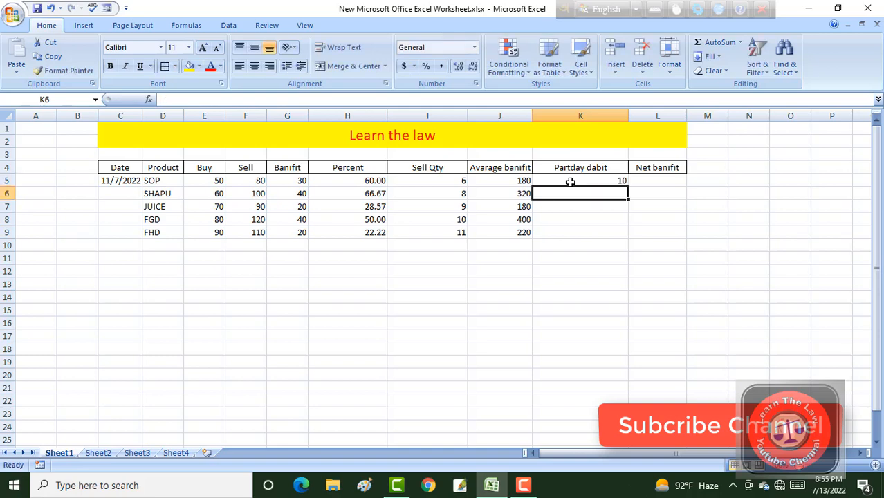
type("4")
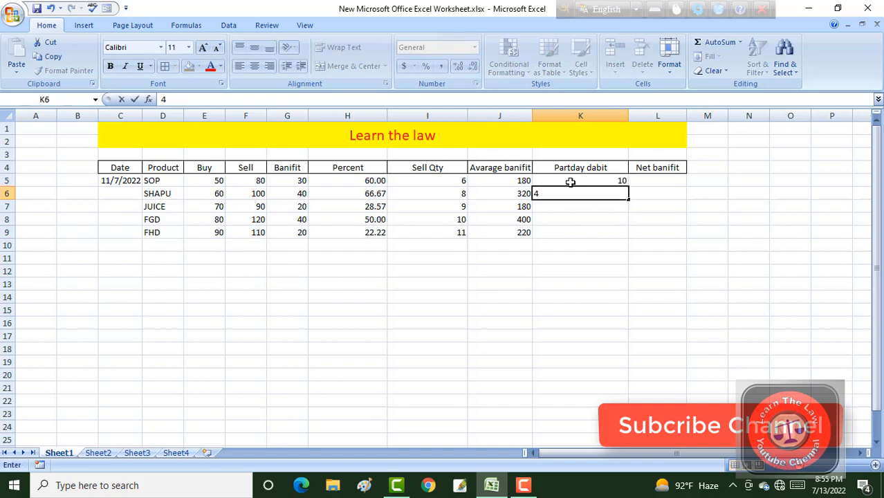
key("Return")
type("2")
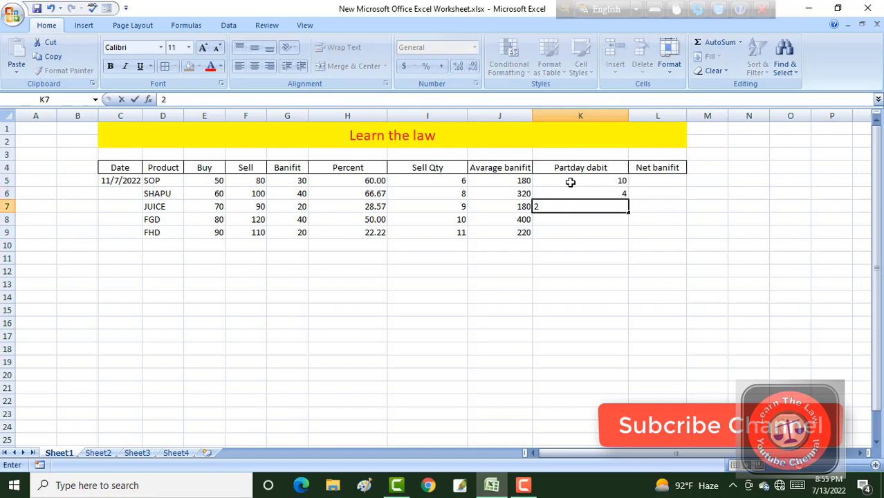
key("Return")
type("4")
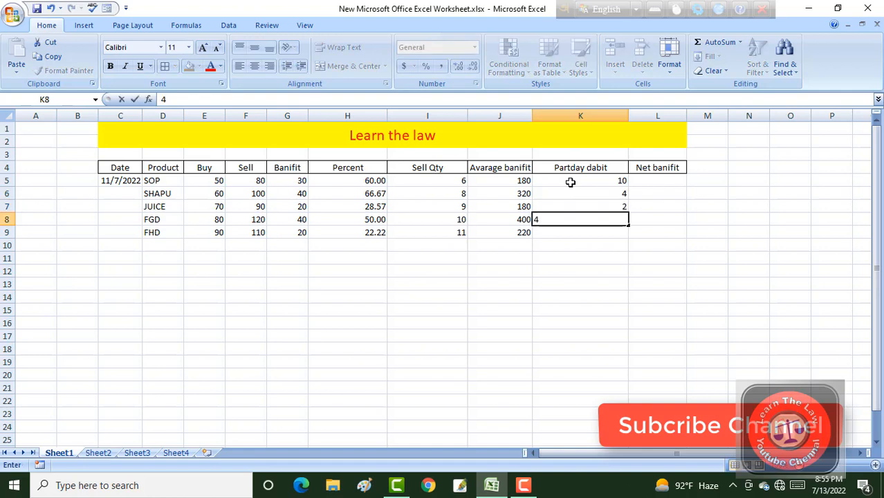
key("Return")
type("5")
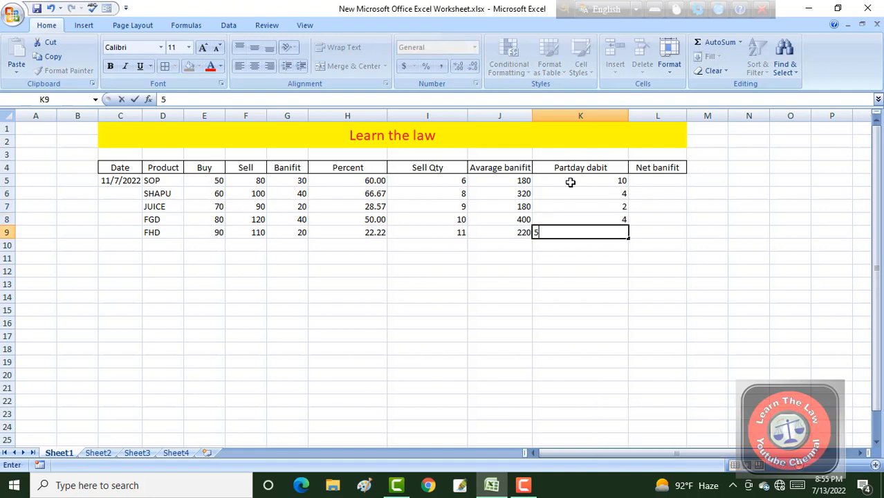
key("Return")
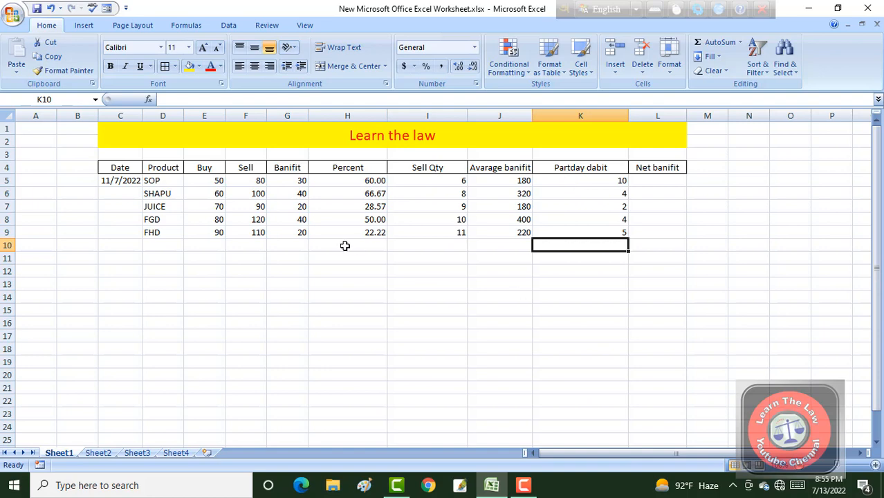
Step: Apply all borders to the table range C4 to L22
left_click(383, 323)
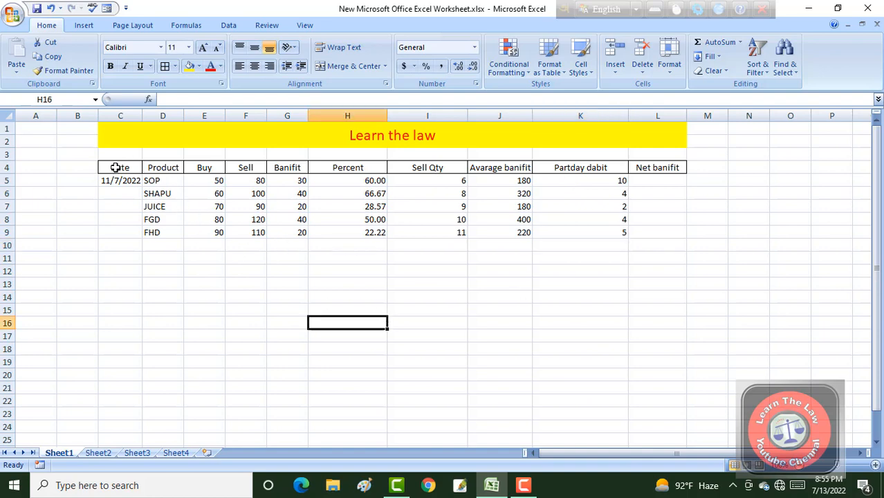
left_click_drag(104, 167, 648, 404)
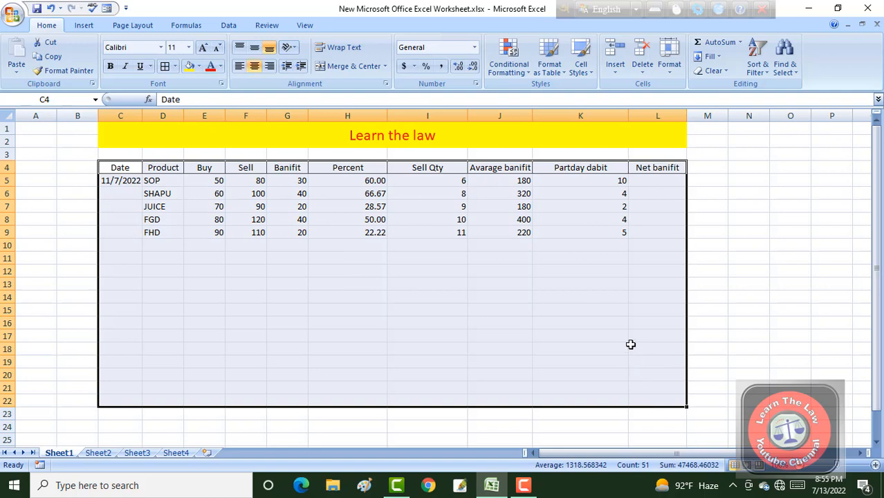
left_click(177, 69)
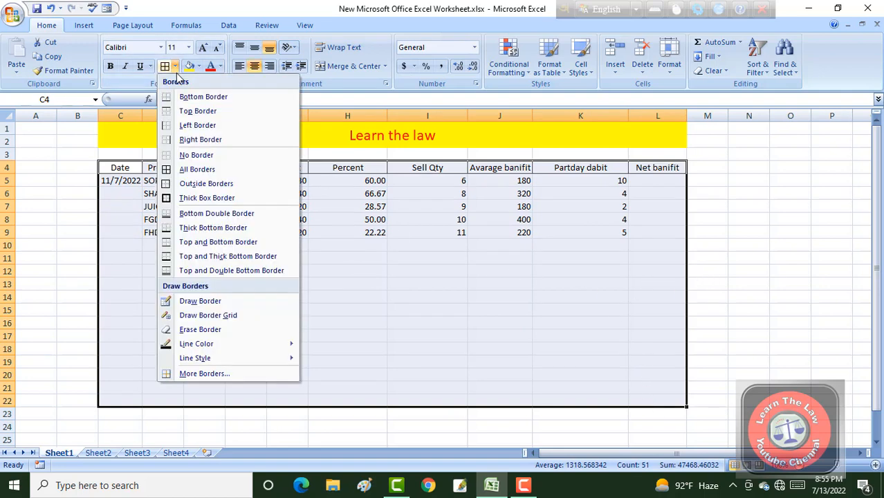
left_click(197, 168)
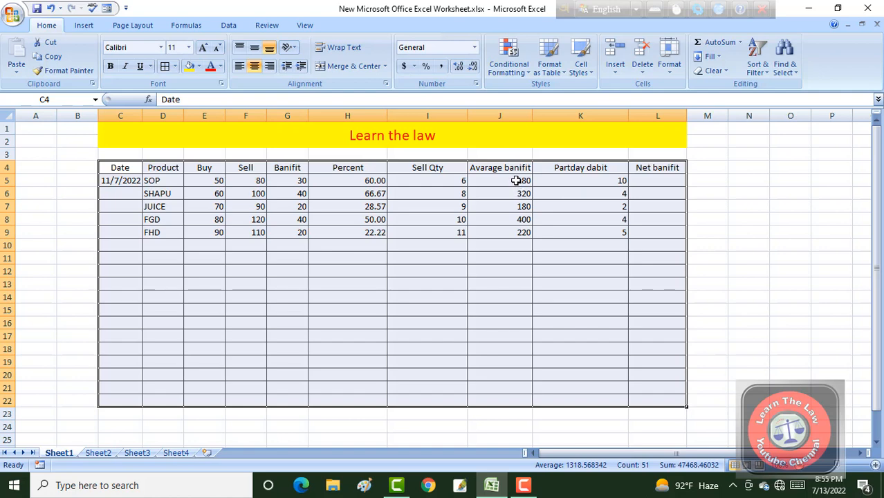
left_click(524, 337)
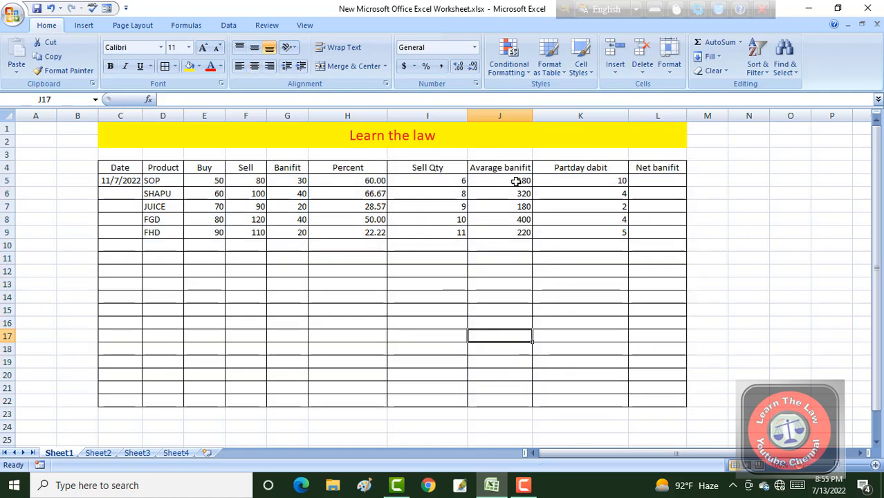
Step: Sum the Avarage banifit column from J5 down, placing the total in J22
left_click_drag(515, 181, 503, 395)
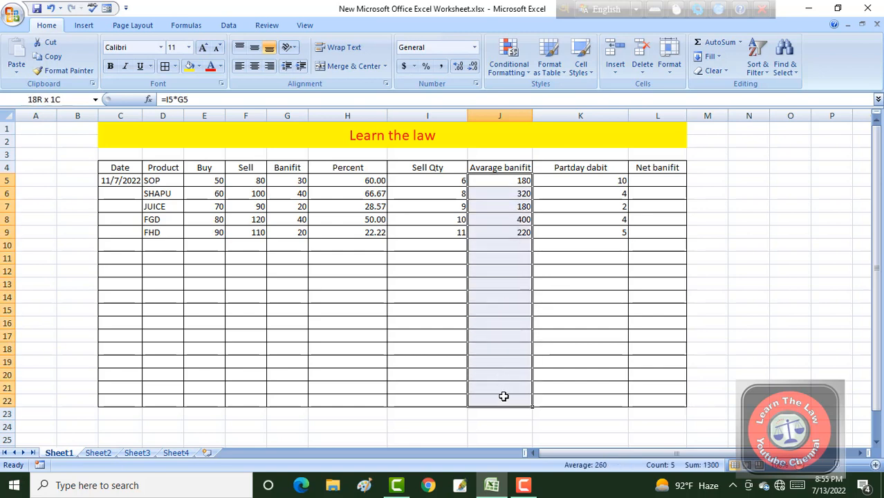
left_click(740, 42)
left_click(721, 59)
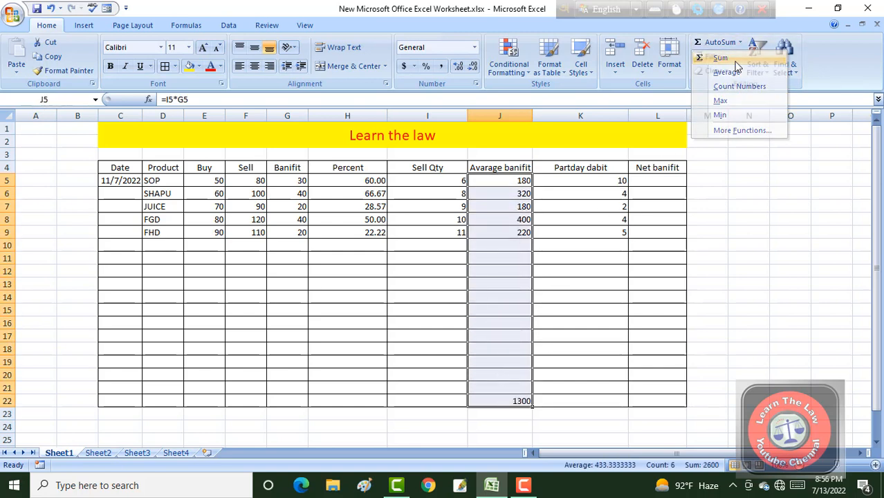
left_click(430, 325)
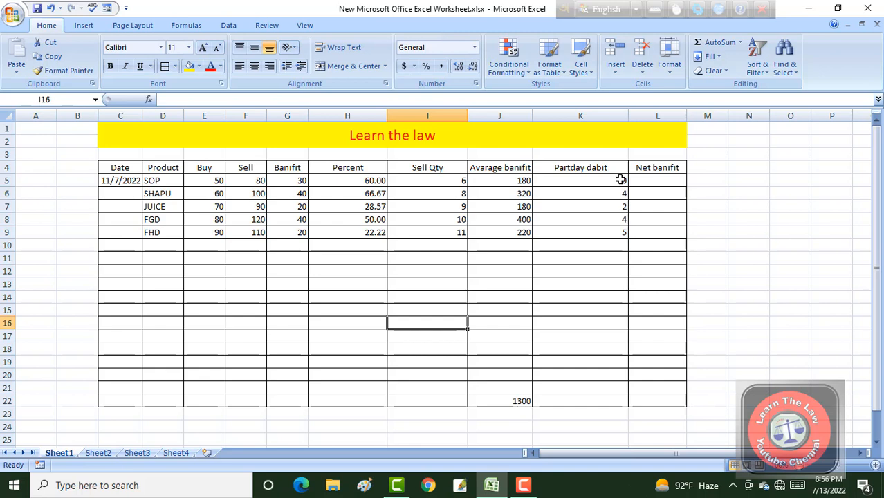
Step: Sum the Partday dabit column from K5 down, placing the total in K22
left_click_drag(621, 179, 596, 400)
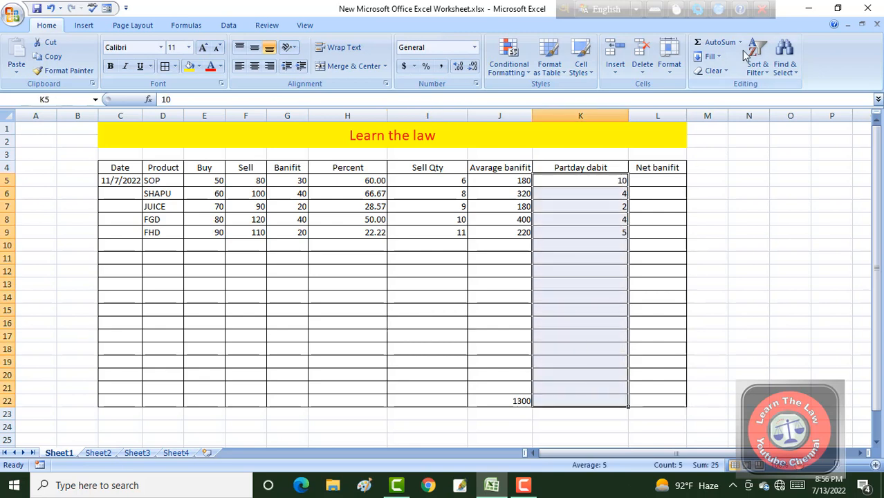
left_click(740, 43)
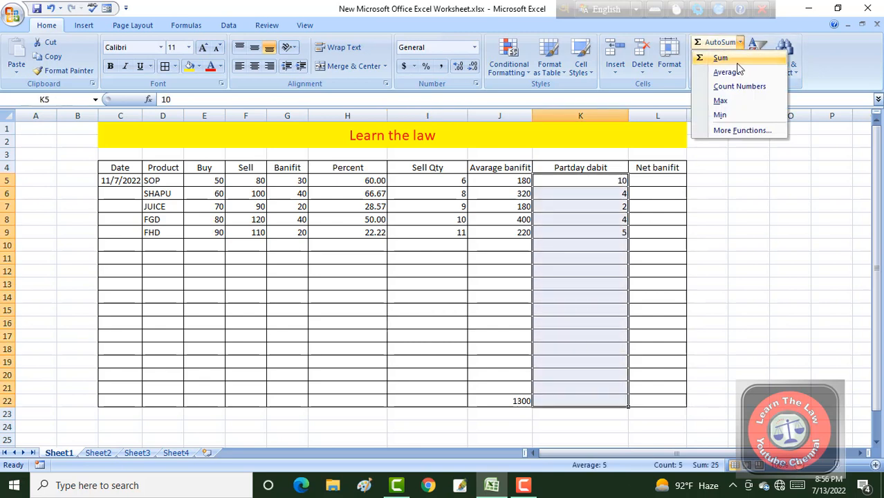
left_click(737, 62)
left_click(378, 317)
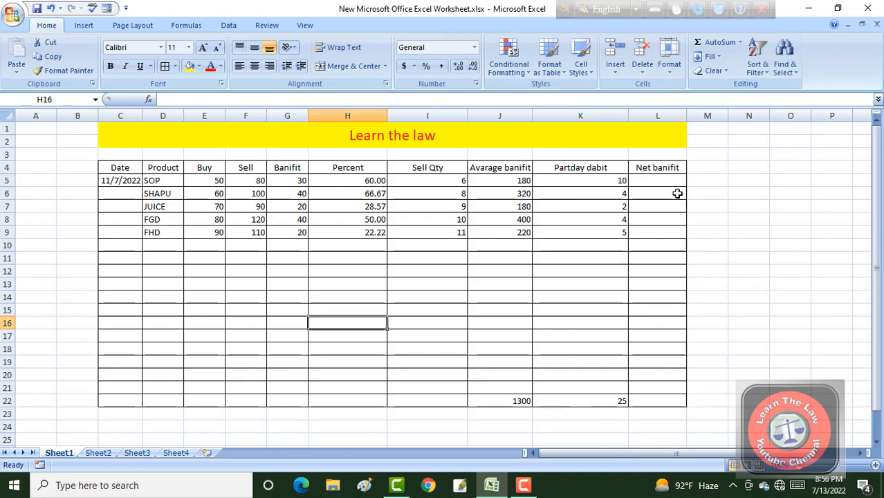
Step: Merge and center cells L5 to L21 and calculate the Net banifit in L22 with the formula =J22-K22
left_click_drag(660, 184, 658, 383)
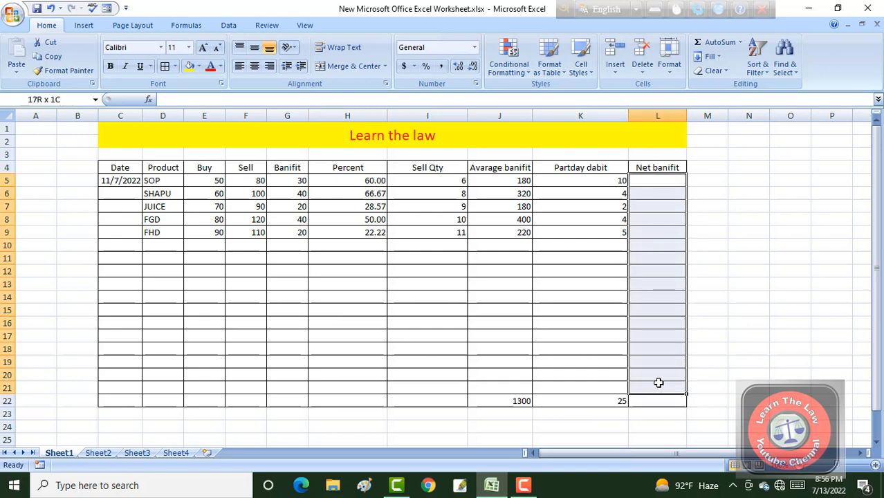
left_click(349, 69)
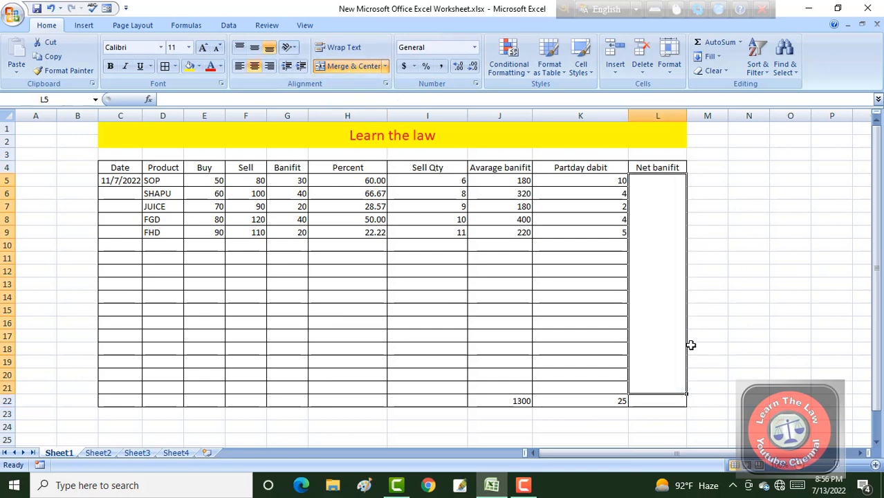
left_click(644, 400)
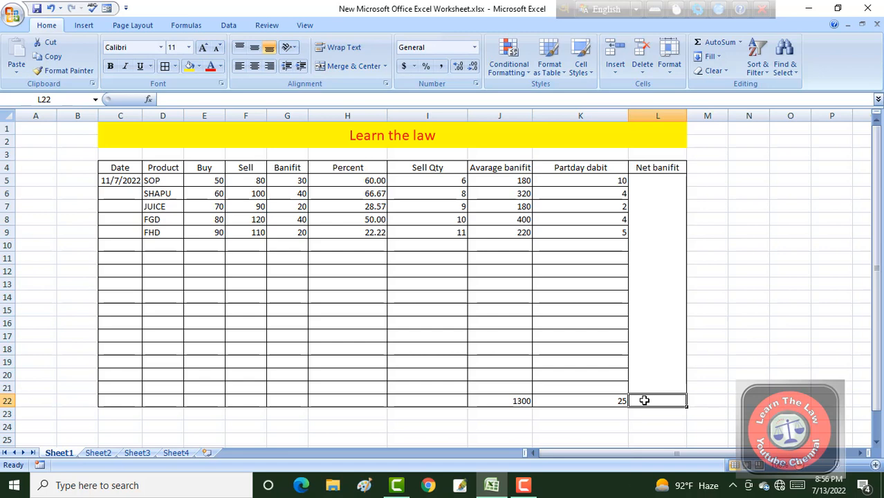
type("=")
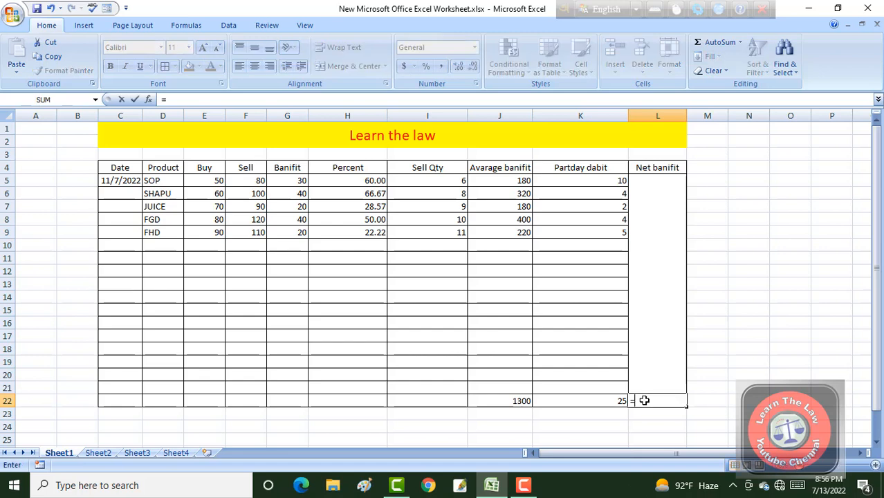
left_click(509, 403)
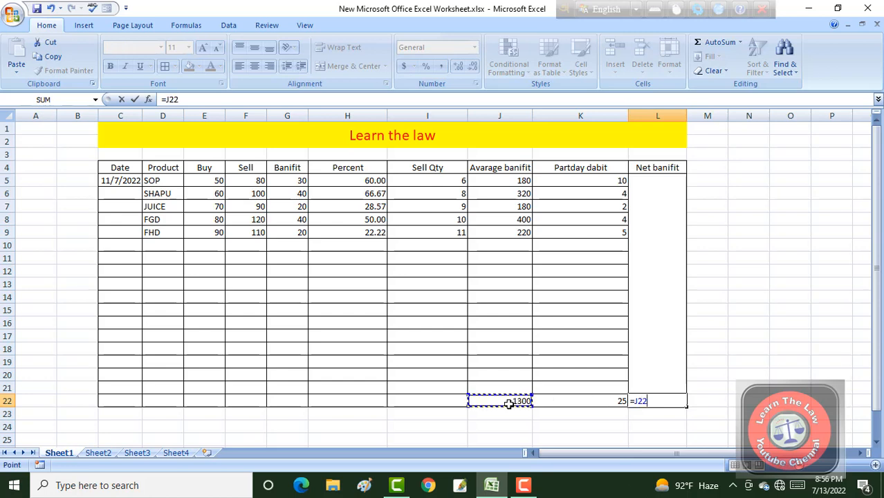
type("-")
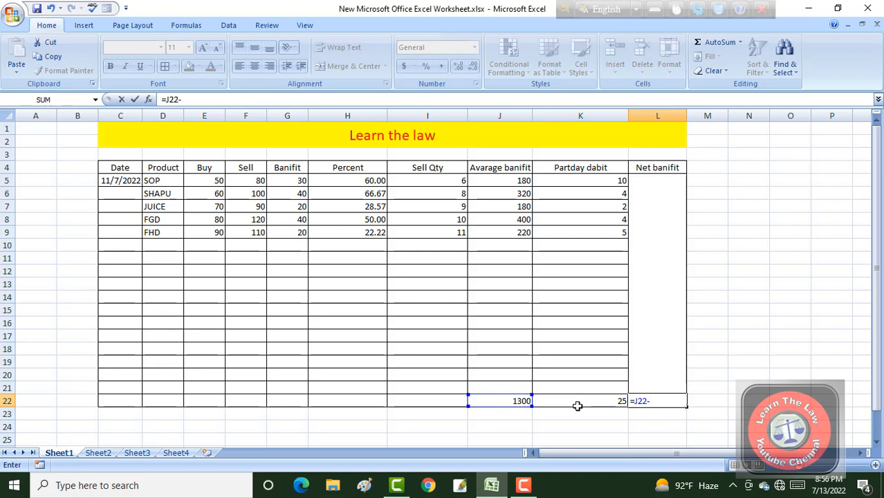
left_click(576, 406)
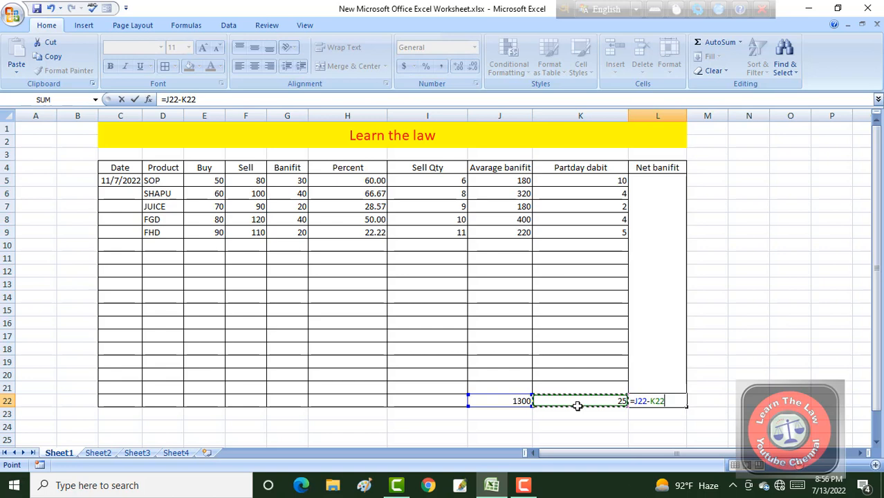
key("Return")
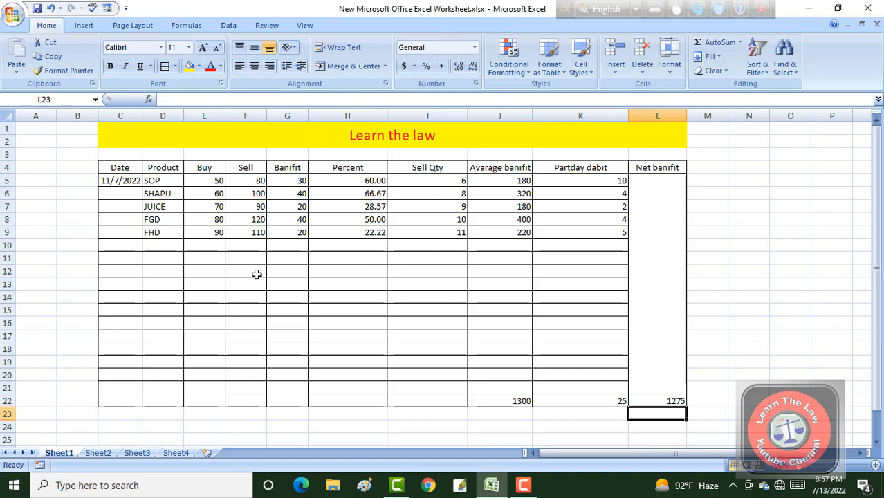
scroll(297, 300, "down", 2)
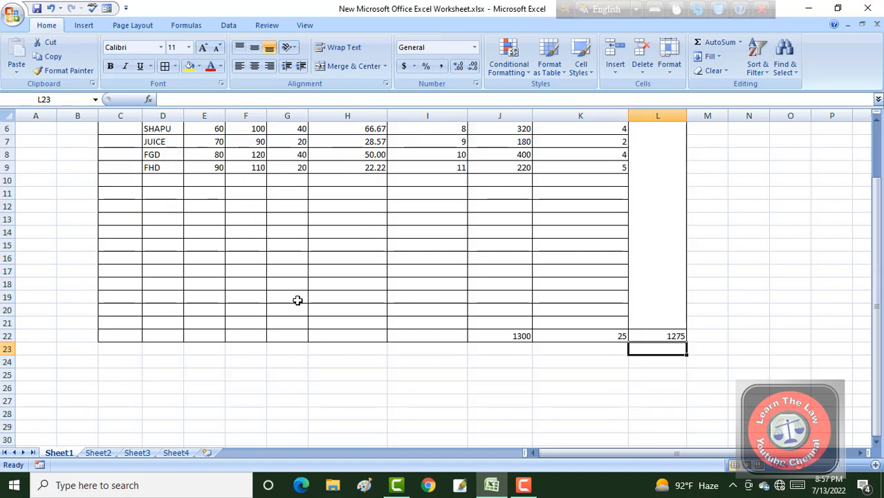
scroll(297, 300, "up", 2)
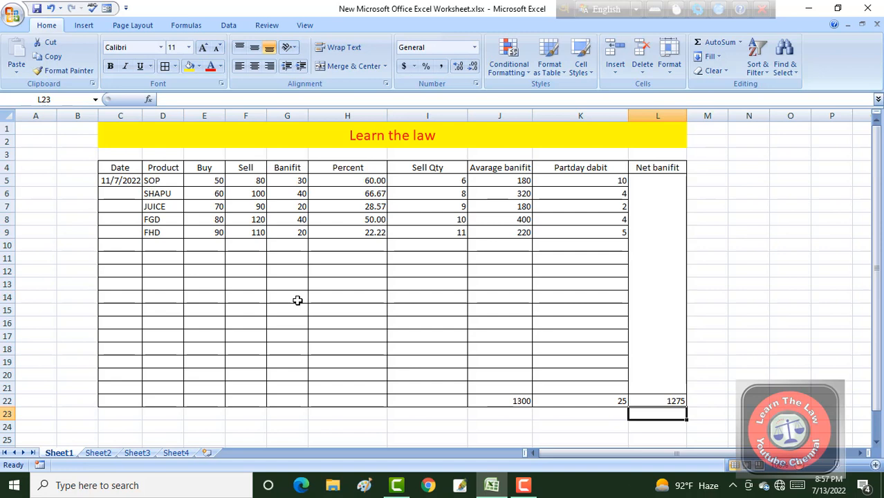